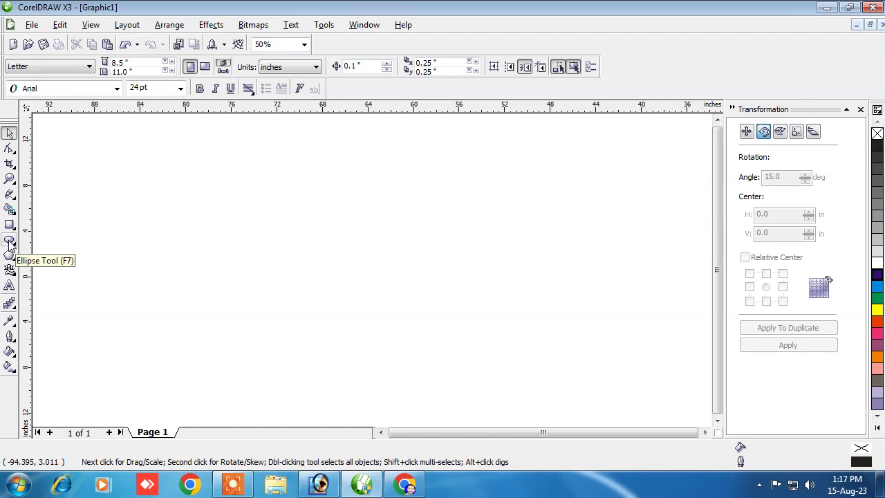
# - Draw a circle about 18.09 inches in diameter and place one horizontal and one vertical guideline through its middle
pyautogui.click(10, 240)
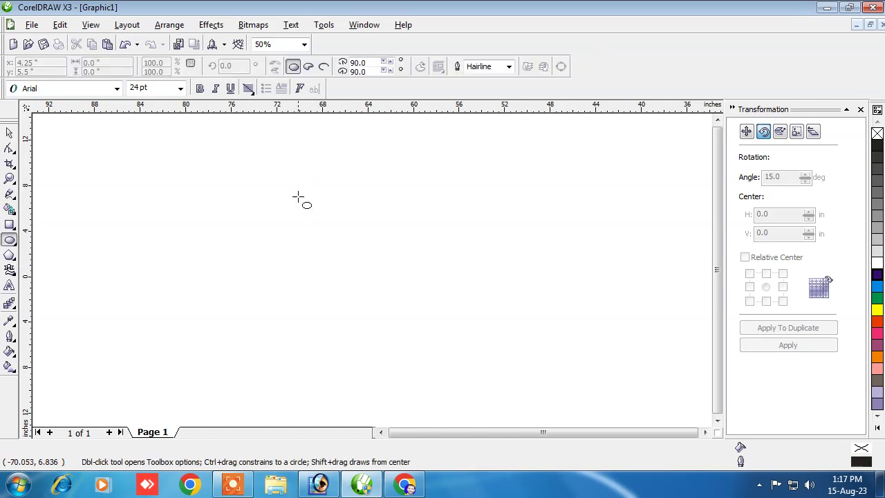
pyautogui.moveTo(254, 158); pyautogui.dragTo(375, 362)
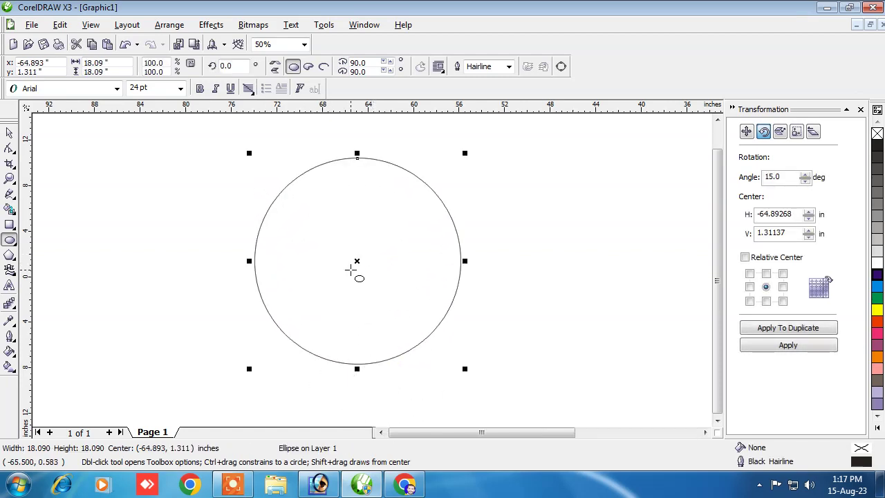
pyautogui.moveTo(379, 113); pyautogui.dragTo(405, 261)
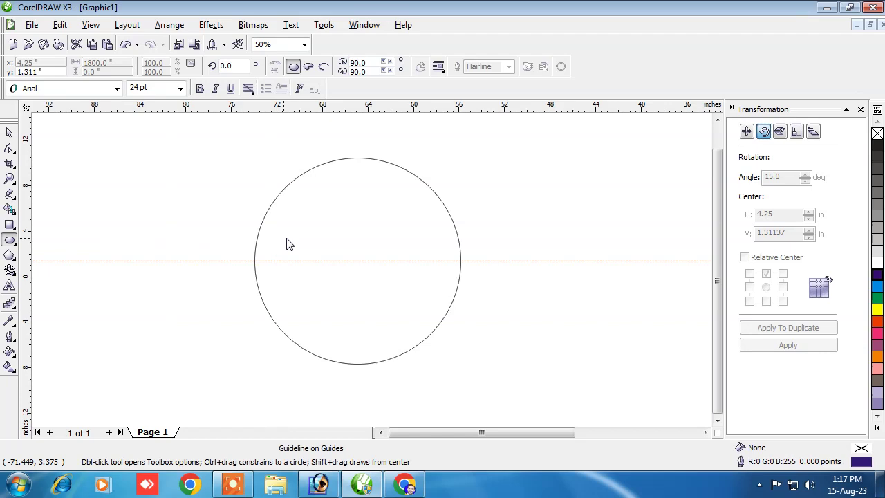
pyautogui.moveTo(362, 244); pyautogui.dragTo(360, 245)
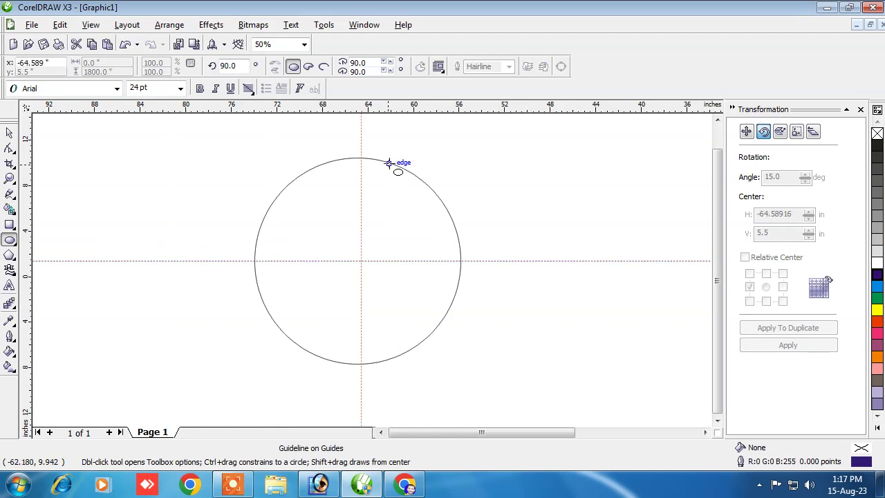
# - Move the circle horizontally so its centre sits on the crossing of the two guidelines
pyautogui.click(10, 133)
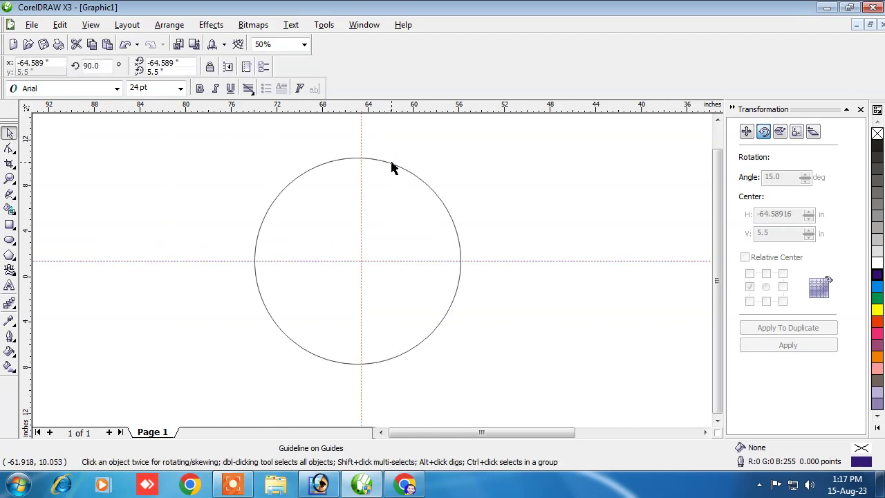
pyautogui.click(391, 168)
pyautogui.click(389, 161)
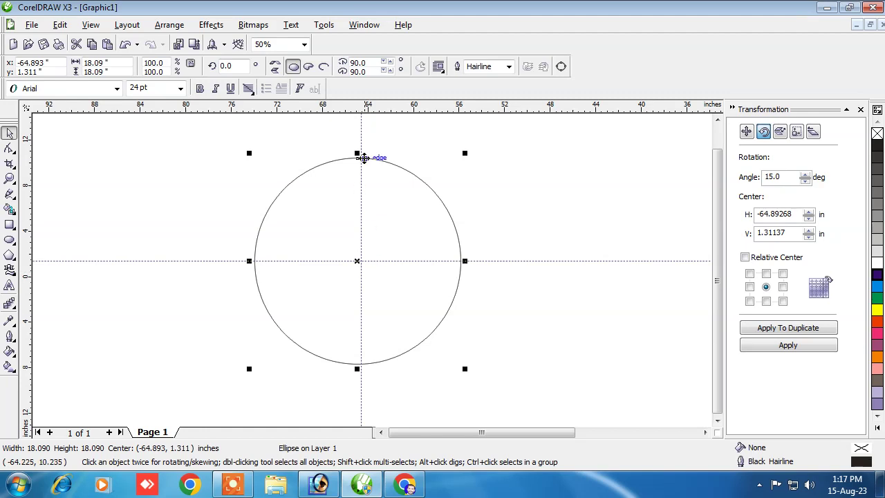
pyautogui.scroll(2, 383, 248)
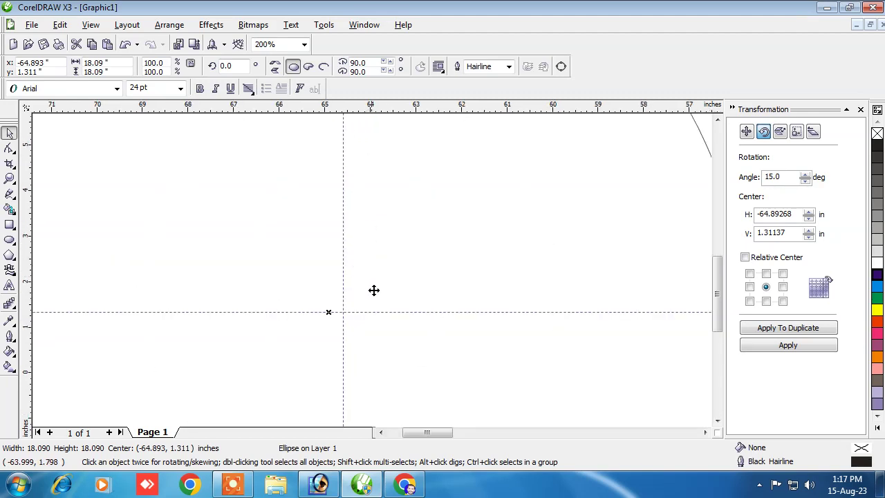
pyautogui.moveTo(387, 276); pyautogui.dragTo(399, 276)
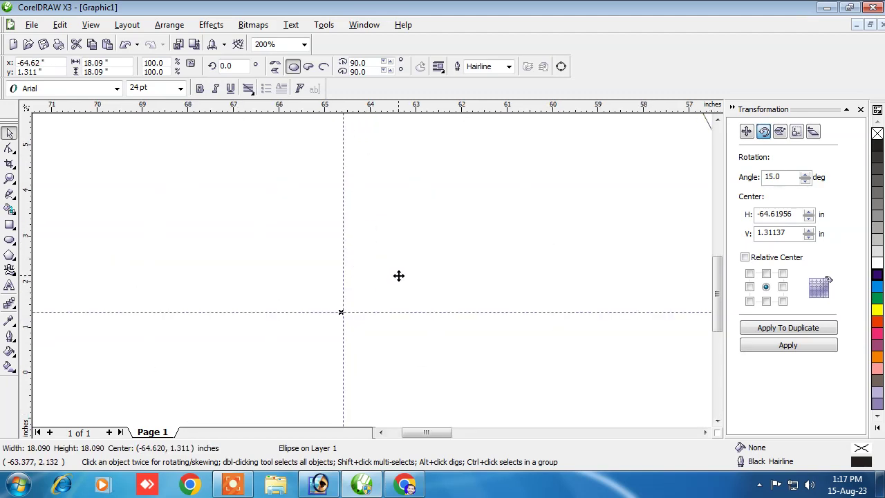
pyautogui.scroll(-3, 341, 311)
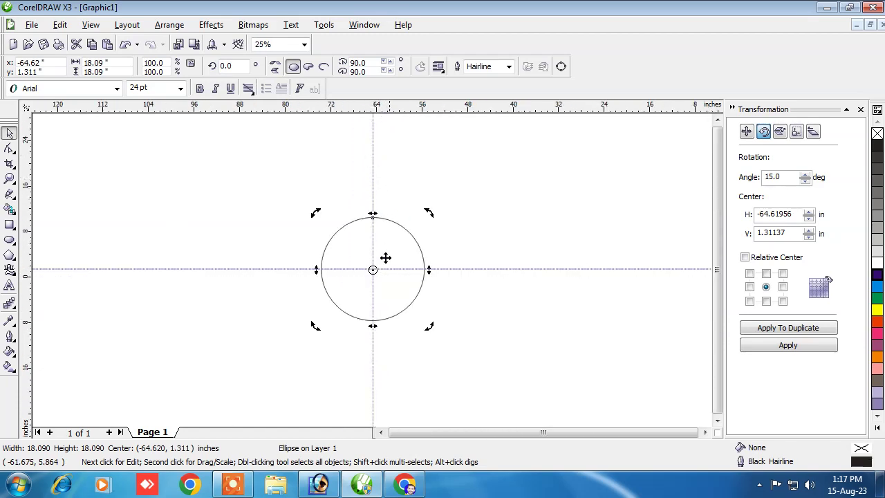
# - Set the circle's outline width to 16 pt and its outline colour to blue, leaving it without a fill
pyautogui.click(509, 66)
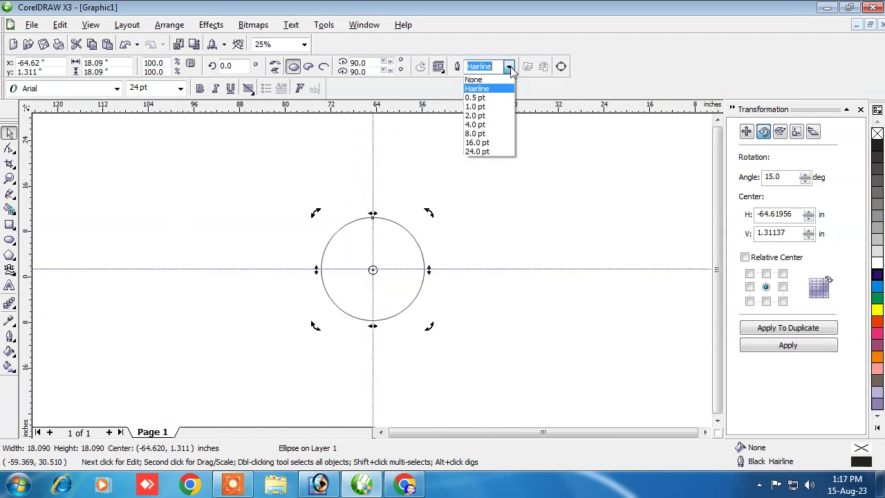
pyautogui.click(485, 143)
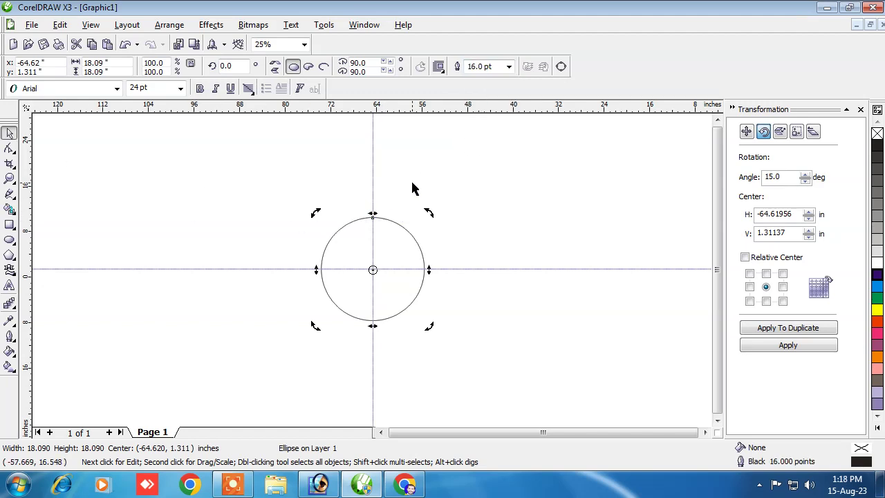
pyautogui.click(406, 217)
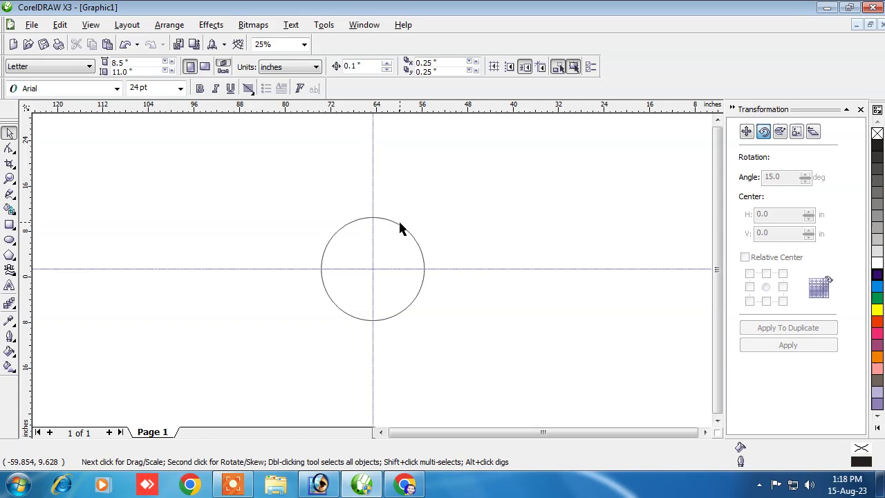
pyautogui.click(401, 226)
pyautogui.click(509, 66)
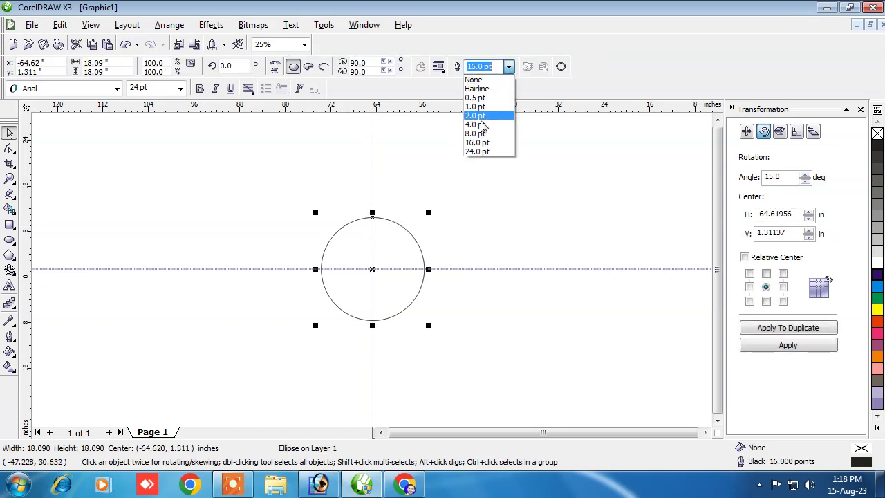
pyautogui.click(474, 146)
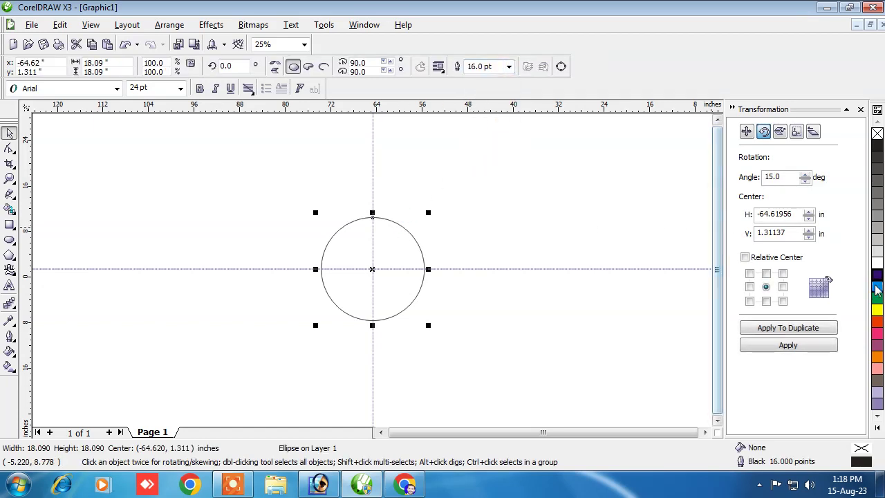
pyautogui.click(876, 275)
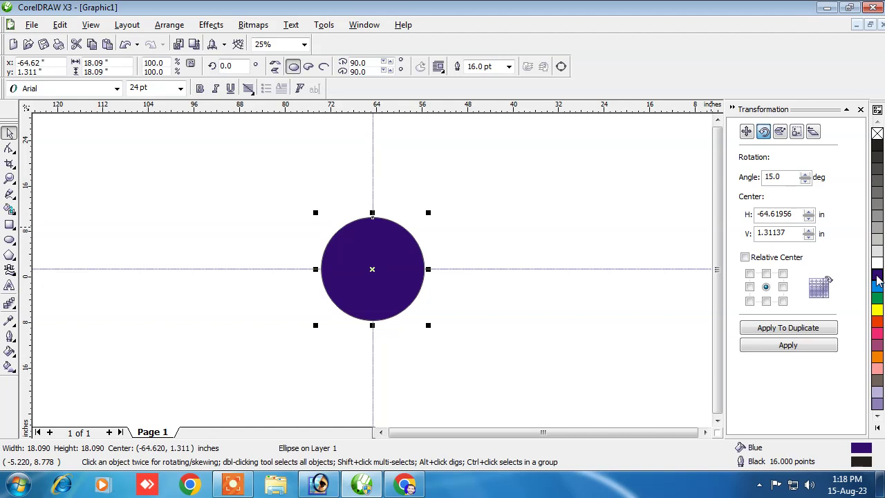
pyautogui.hotkey('ctrl', 'z')
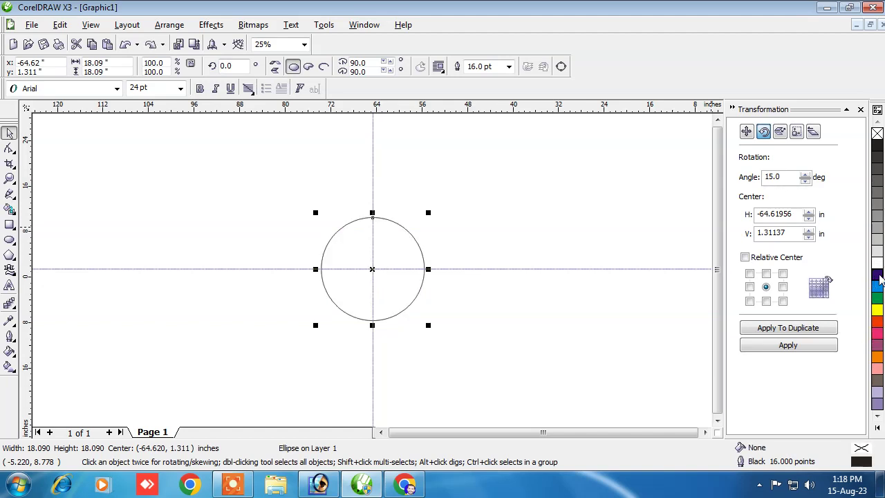
pyautogui.rightClick(878, 275)
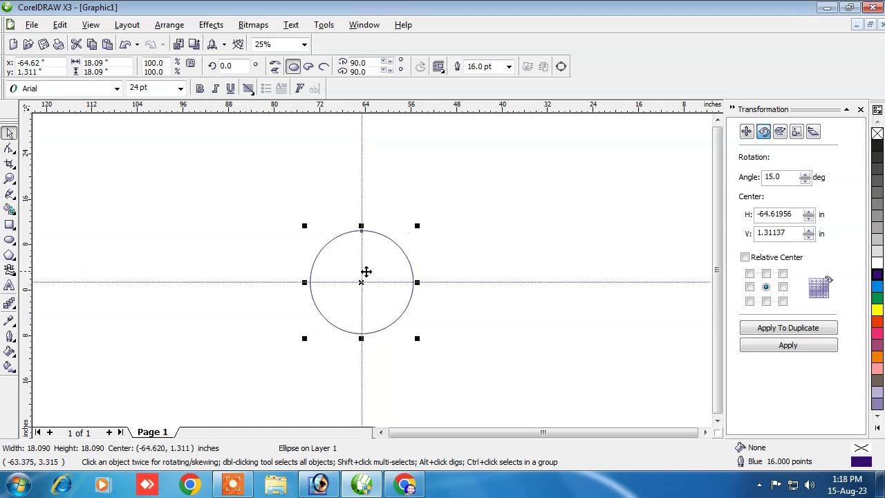
# - Duplicate the circle, shrink the copy to about 2.78 inches in diameter and centre it on the guideline crossing
pyautogui.scroll(1, 357, 275)
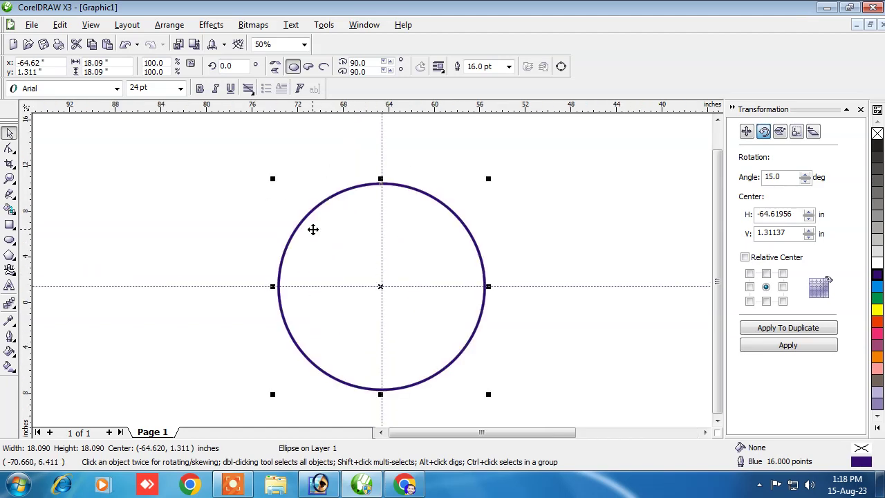
pyautogui.hotkey('ctrl', 'd')
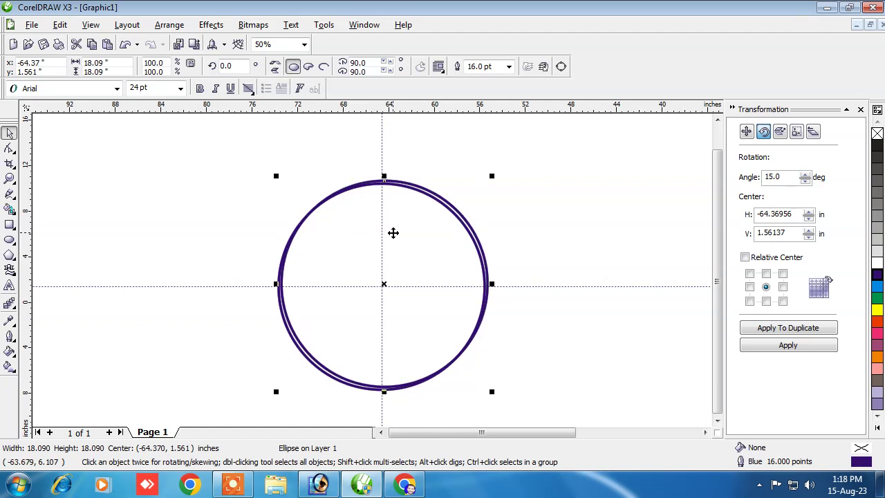
pyautogui.moveTo(492, 175); pyautogui.dragTo(415, 263)
pyautogui.scroll(1, 372, 271)
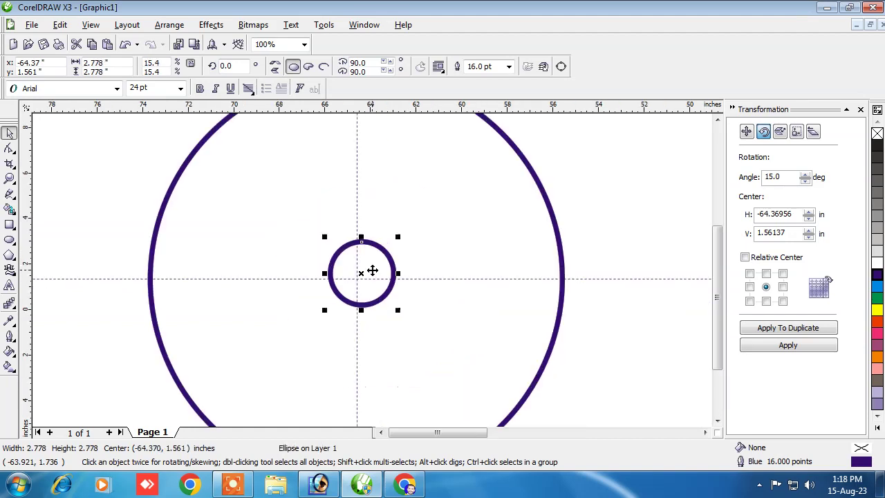
pyautogui.scroll(1, 372, 273)
pyautogui.moveTo(407, 247); pyautogui.dragTo(397, 253)
pyautogui.click(400, 252)
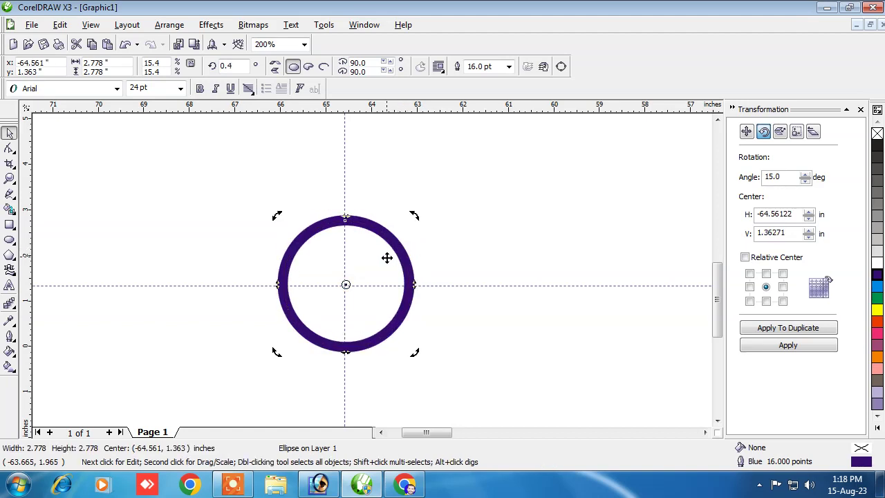
pyautogui.scroll(-3, 387, 255)
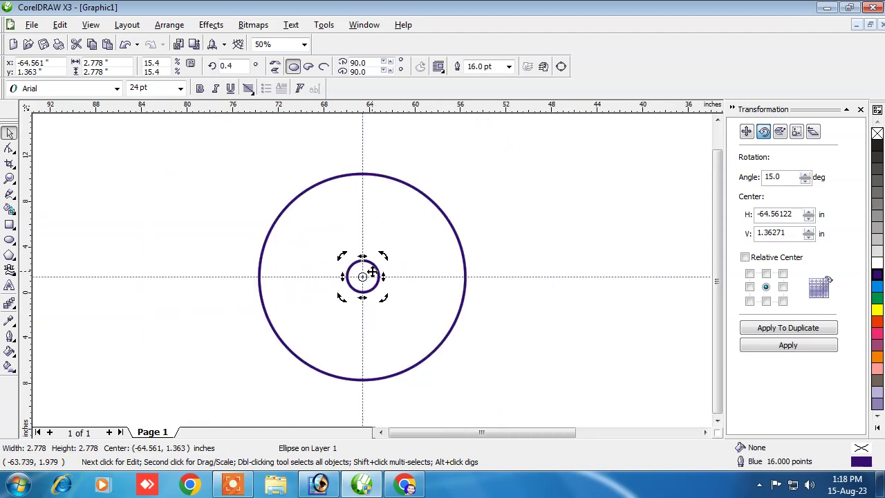
# - Delete the vertical and horizontal guidelines
pyautogui.click(367, 177)
pyautogui.press('Delete')
pyautogui.click(261, 271)
pyautogui.press('Delete')
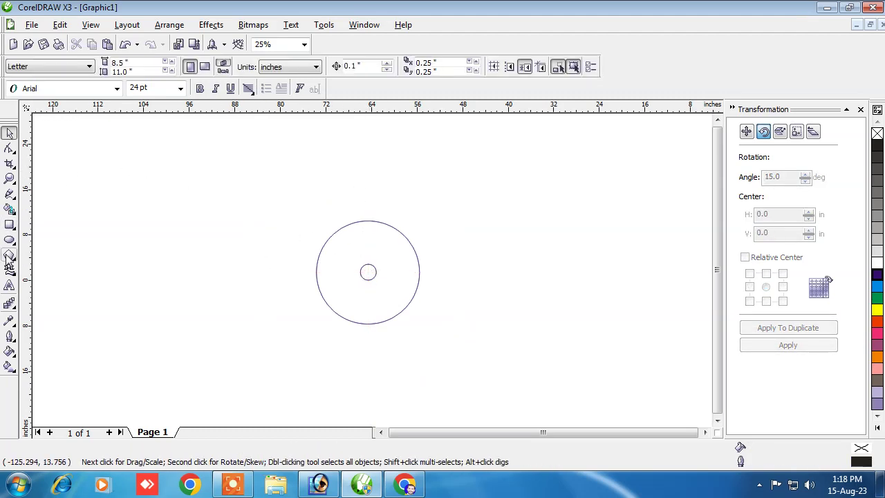
# - Draw a four-sided polygon as an upright diamond, about 9.7 by 16.5 inches, in the empty area left of the circles
pyautogui.click(9, 255)
pyautogui.moveTo(109, 168); pyautogui.dragTo(168, 265)
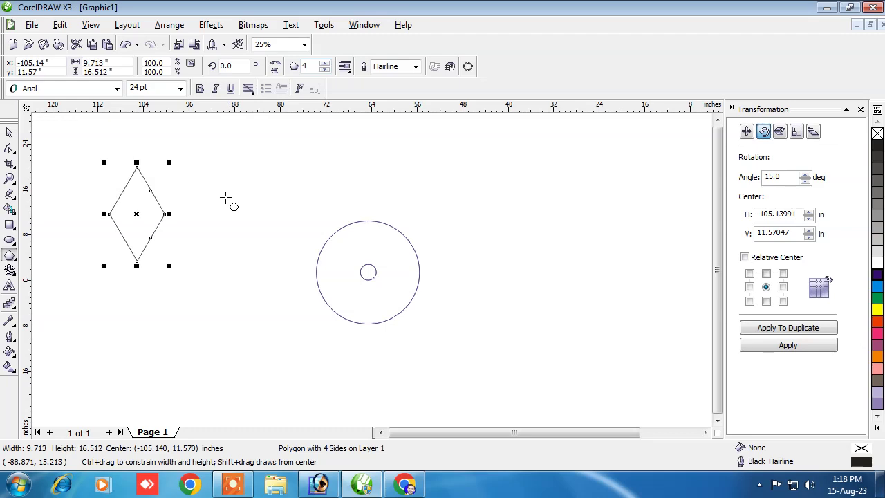
pyautogui.click(325, 63)
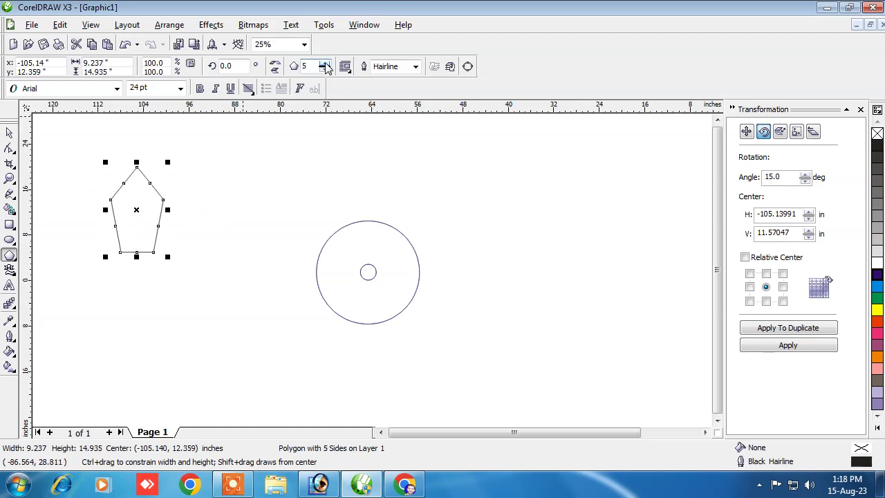
pyautogui.click(325, 69)
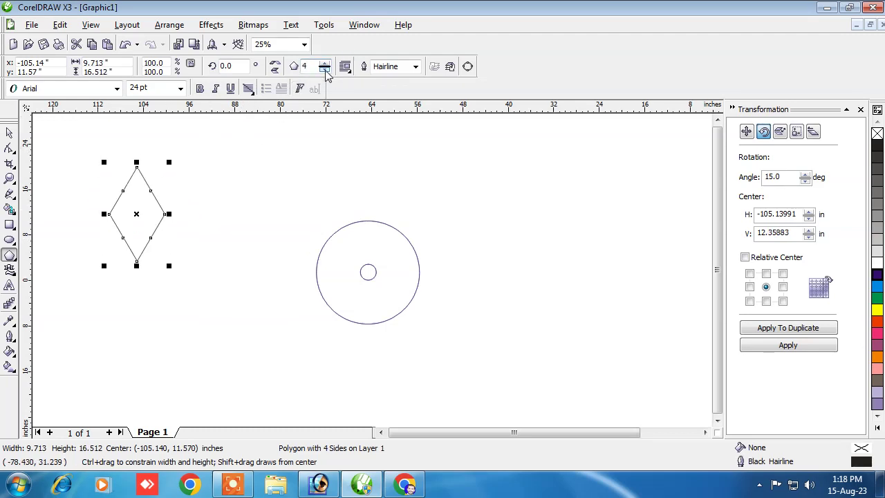
pyautogui.click(9, 132)
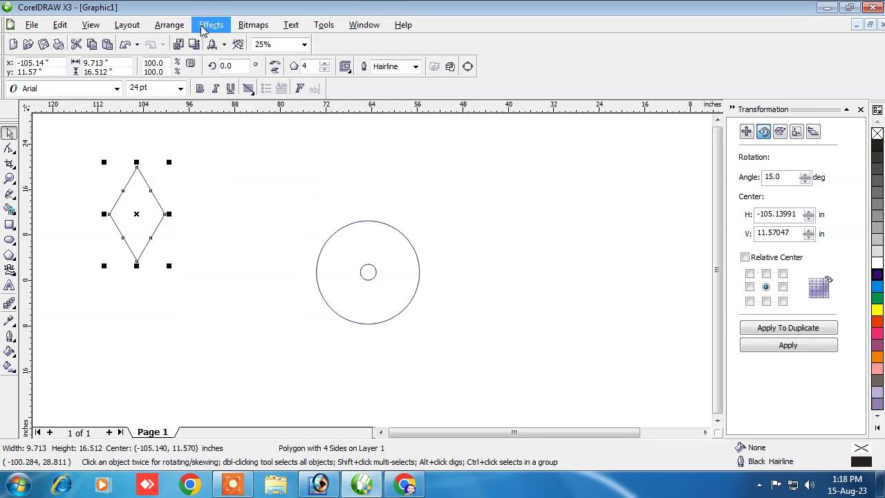
# - Convert the diamond to curves and delete its two upper mid-edge nodes and two side corner nodes to form a narrow kite
pyautogui.click(169, 25)
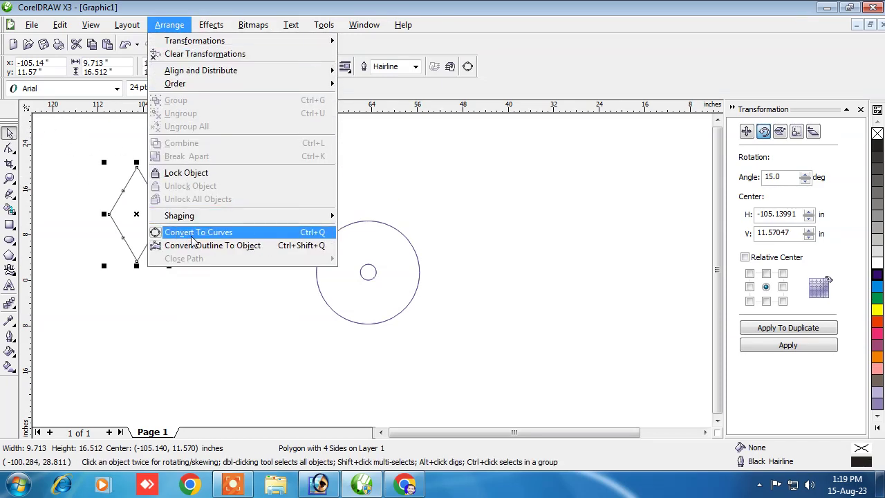
pyautogui.click(255, 235)
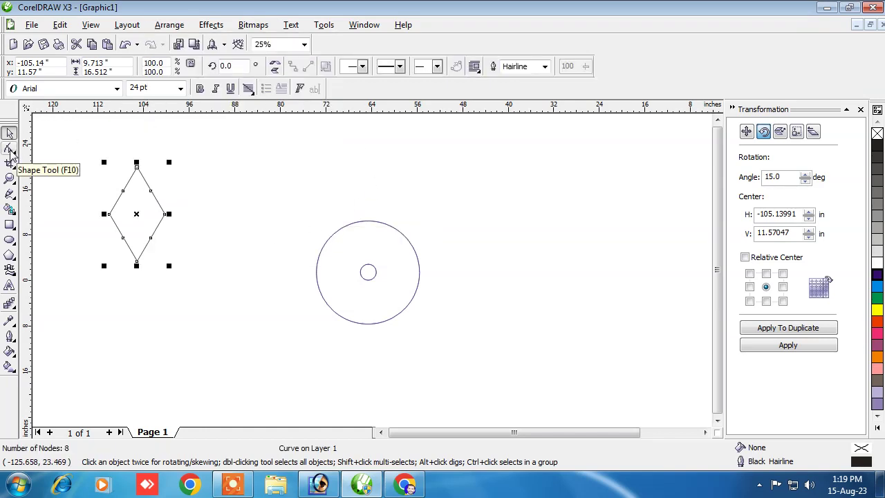
pyautogui.click(10, 149)
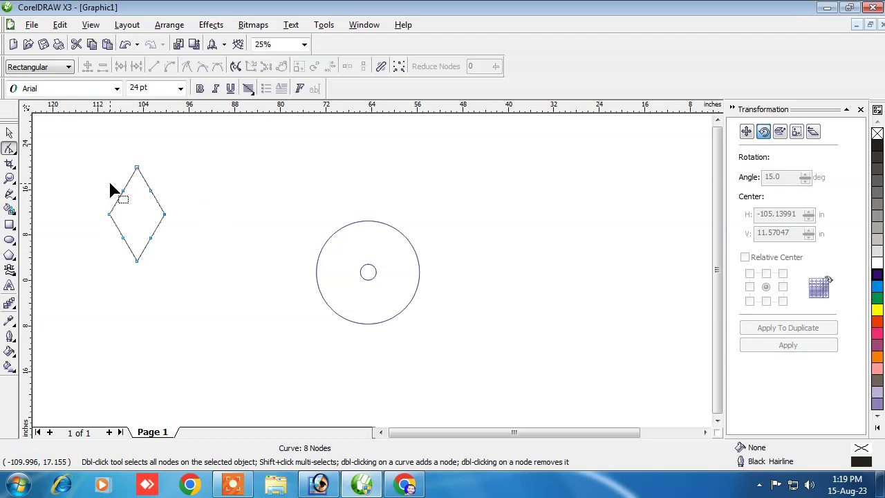
pyautogui.moveTo(107, 180); pyautogui.dragTo(173, 207)
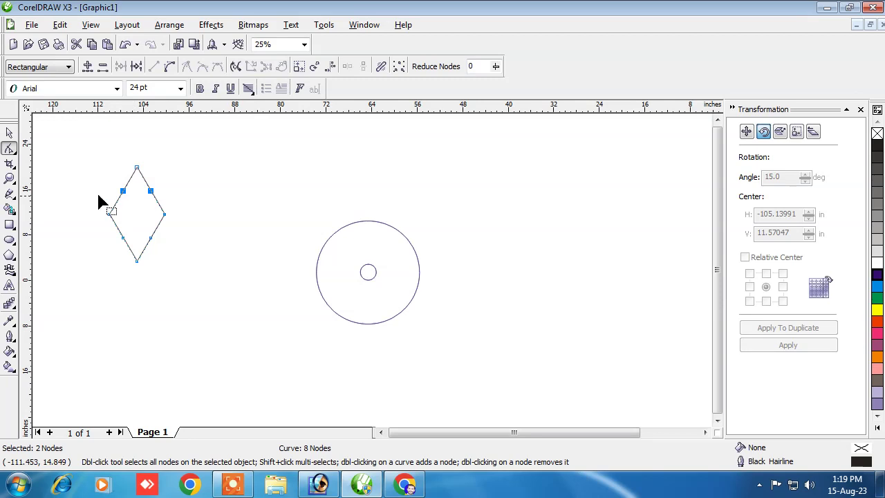
pyautogui.press('Delete')
pyautogui.moveTo(93, 209); pyautogui.dragTo(179, 225)
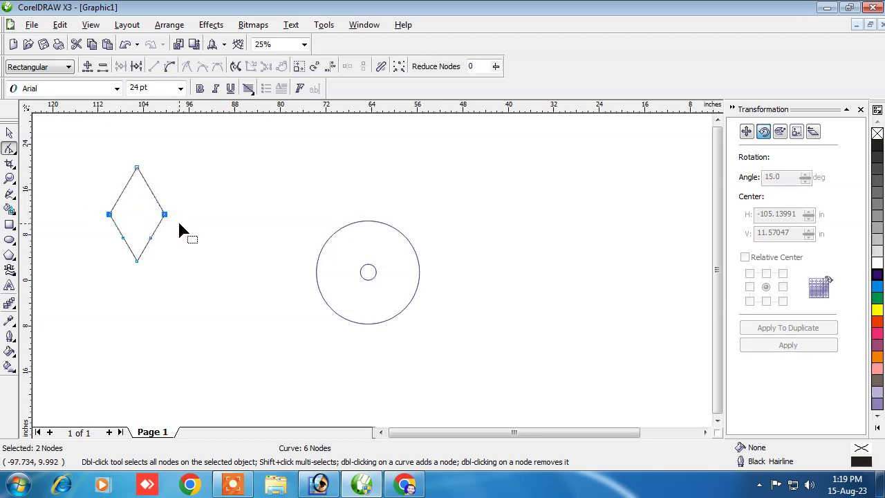
pyautogui.press('Delete')
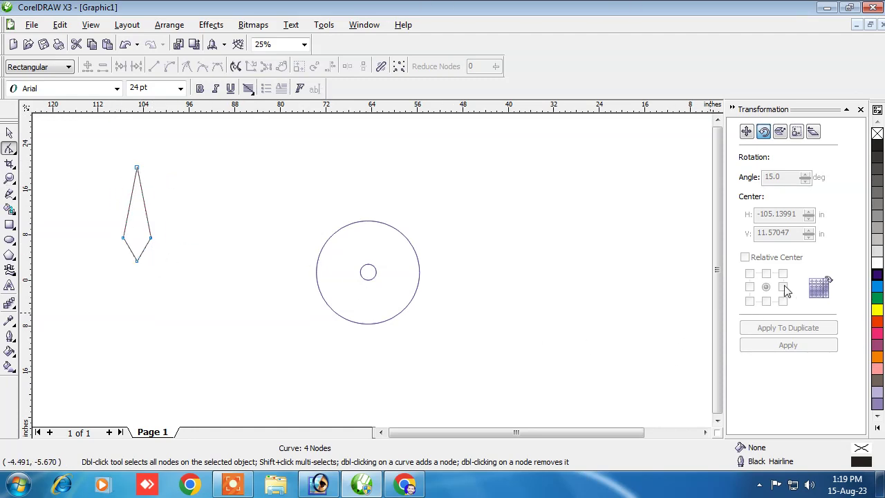
# - Give the kite shape a blue fill and a blue outline
pyautogui.click(876, 274)
pyautogui.rightClick(876, 275)
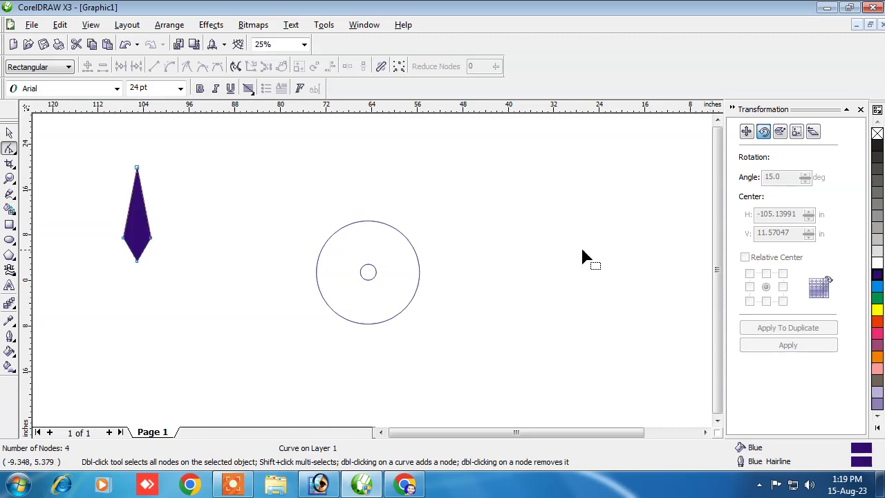
pyautogui.click(10, 132)
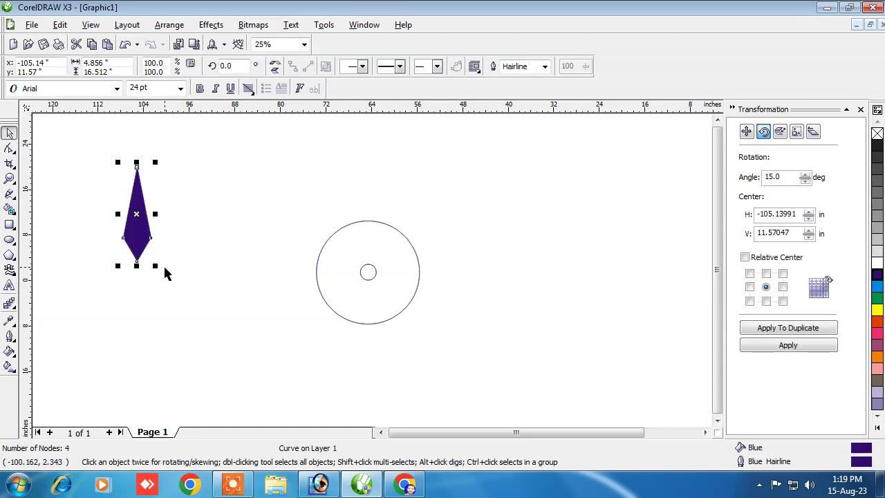
# - Narrow the blue kite symmetrically to about 2.1 inches wide, keeping its height
pyautogui.moveTo(156, 213); pyautogui.dragTo(149, 214)
pyautogui.click(212, 221)
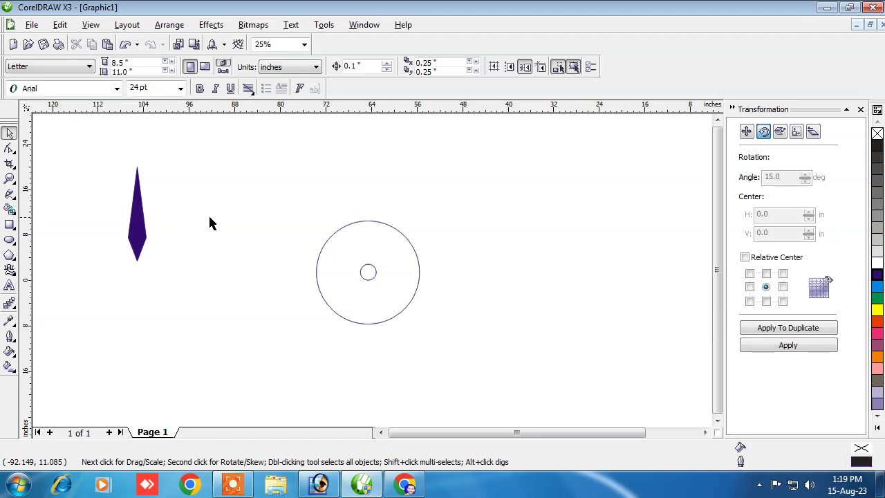
pyautogui.scroll(1, 141, 238)
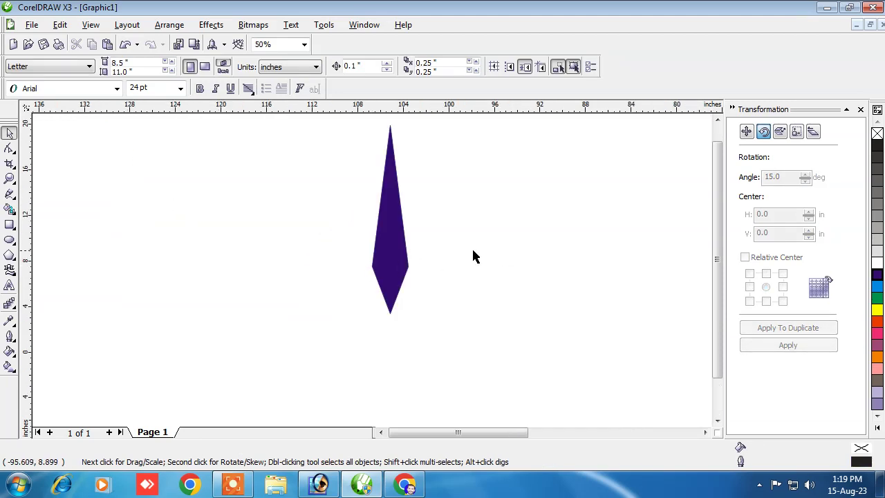
pyautogui.scroll(1, 504, 257)
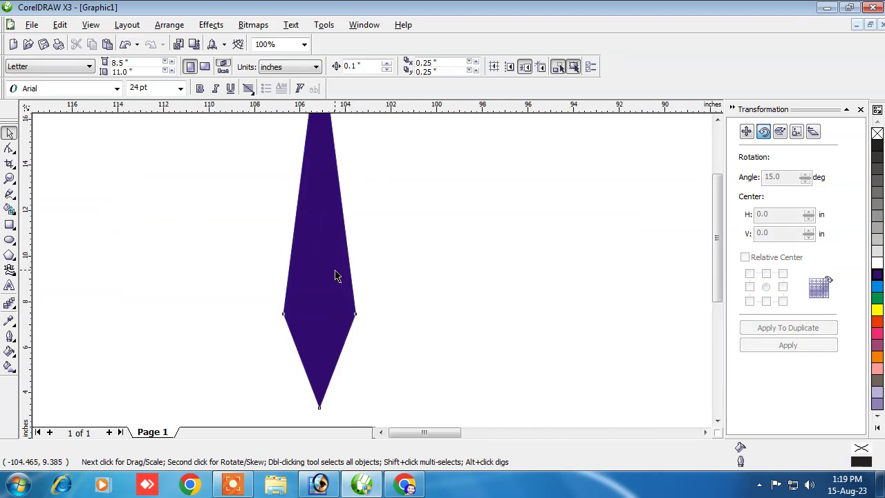
pyautogui.click(335, 276)
pyautogui.moveTo(360, 219); pyautogui.dragTo(349, 220)
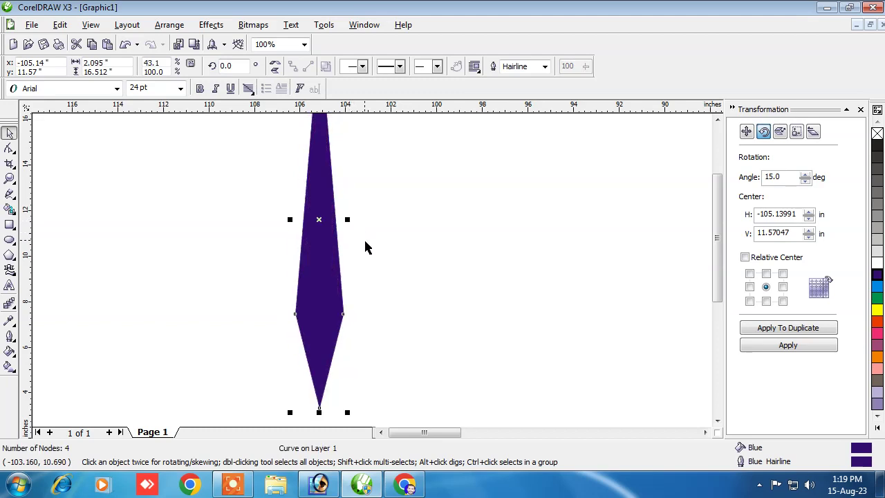
pyautogui.scroll(-3, 366, 247)
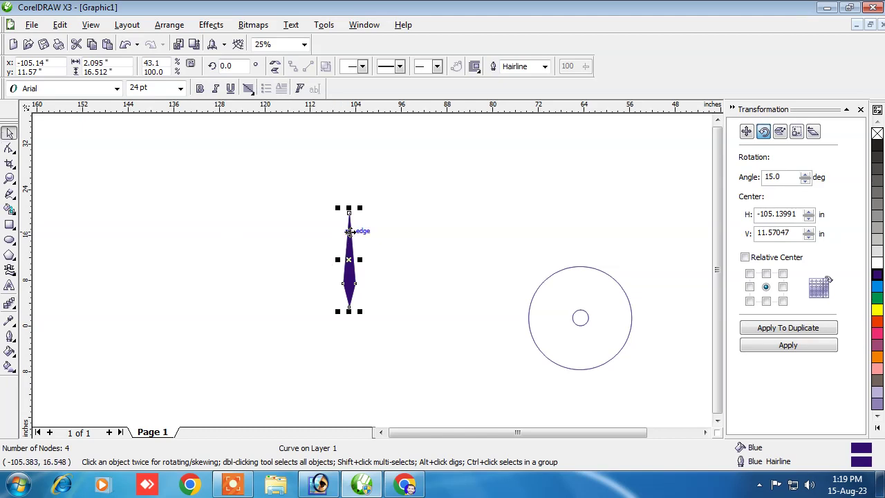
pyautogui.click(254, 244)
# - Move the kite closer to the circles and shorten it to about 12.4 inches high
pyautogui.moveTo(348, 277); pyautogui.dragTo(448, 277)
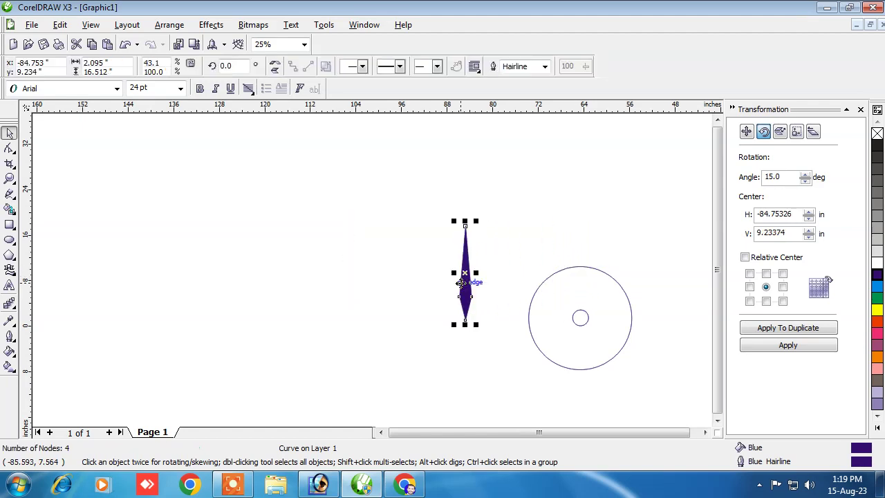
pyautogui.scroll(-1, 595, 305)
pyautogui.scroll(1, 330, 278)
pyautogui.scroll(1, 367, 271)
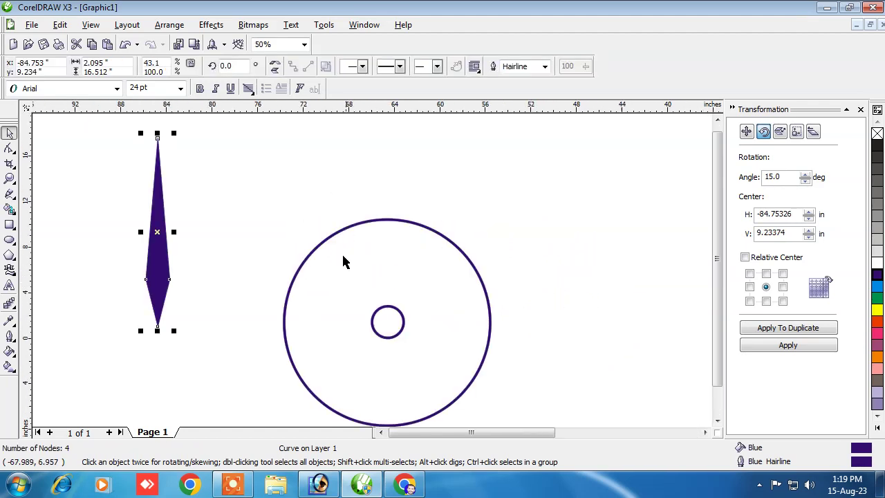
pyautogui.scroll(-1, 369, 275)
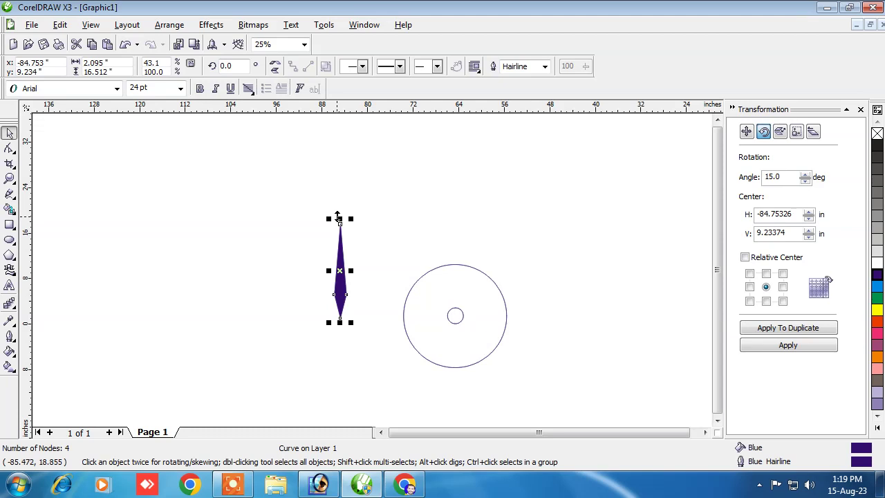
pyautogui.moveTo(340, 218); pyautogui.dragTo(340, 245)
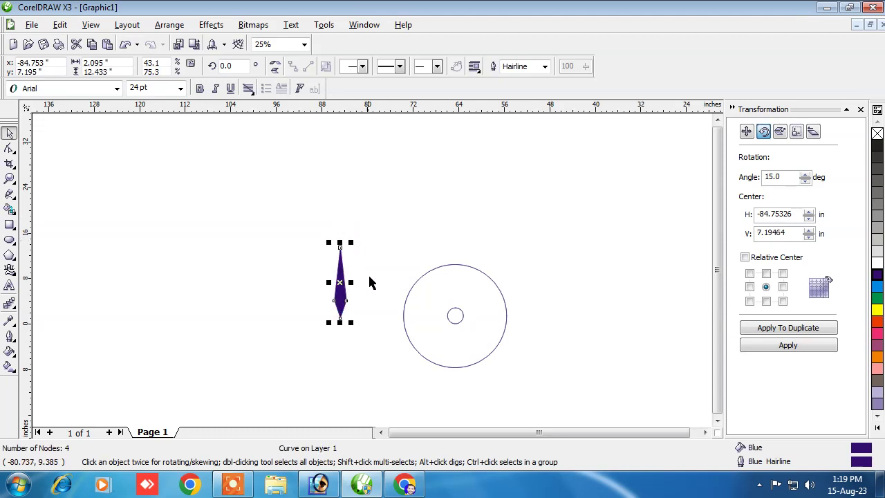
pyautogui.click(363, 272)
pyautogui.moveTo(341, 293); pyautogui.dragTo(346, 262)
# - Scale the kite down proportionally to about 1.3 by 7.7 inches and place it just outside the outer circle's upper-left edge
pyautogui.scroll(1, 371, 275)
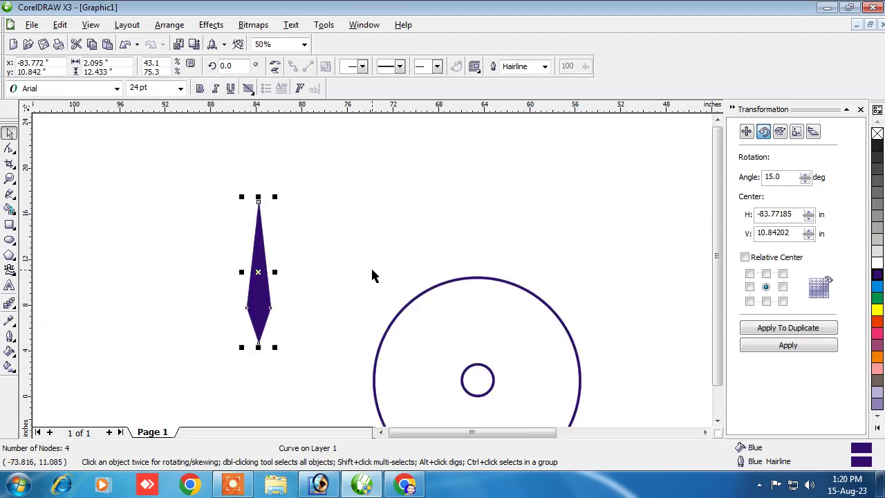
pyautogui.moveTo(275, 196); pyautogui.dragTo(270, 234)
pyautogui.moveTo(258, 306); pyautogui.dragTo(301, 289)
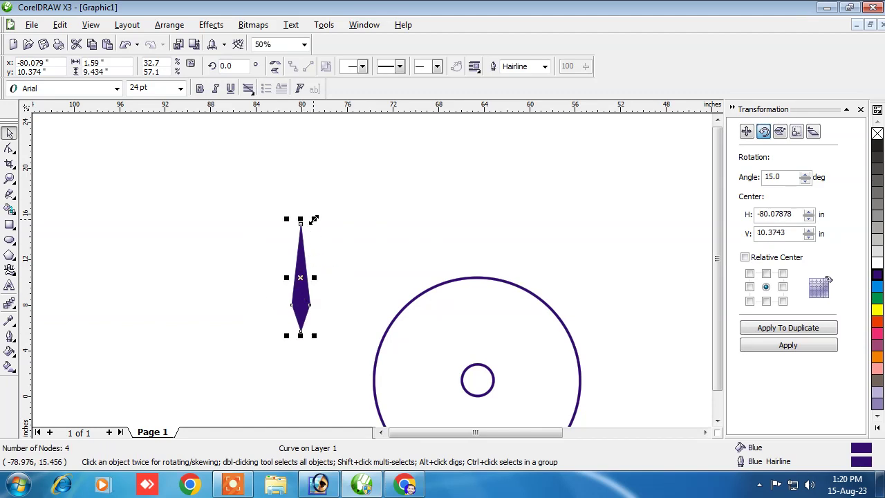
pyautogui.moveTo(314, 219)
pyautogui.mouseDown()
pyautogui.moveTo(308, 241)
pyautogui.moveTo(311, 232)
pyautogui.mouseUp()
pyautogui.moveTo(295, 286); pyautogui.dragTo(348, 271)
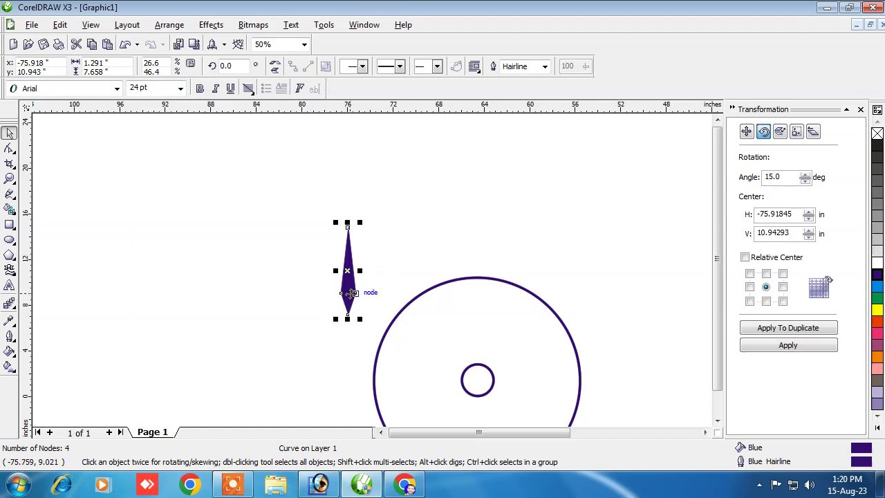
# - Align the kite with the outer circle by their vertical centre lines and their top edges
pyautogui.click(363, 287)
pyautogui.click(347, 286)
pyautogui.keyDown('shift'); pyautogui.click(461, 286); pyautogui.keyUp('shift')
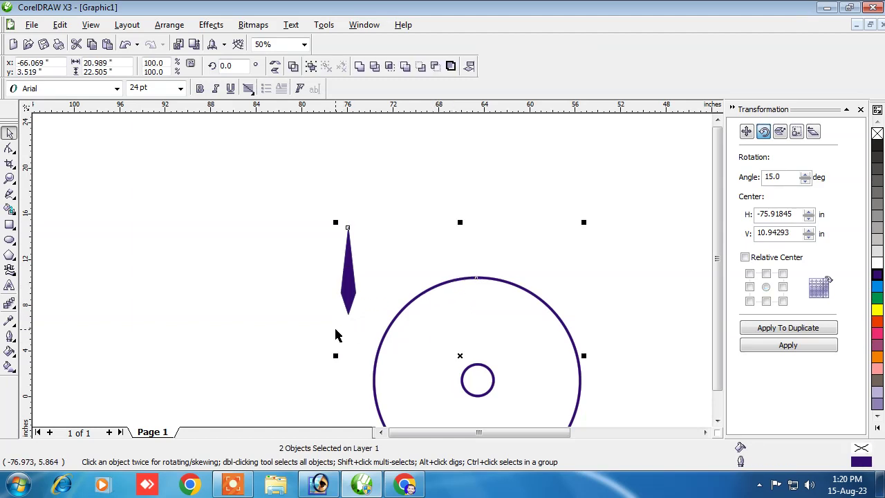
pyautogui.press('c')
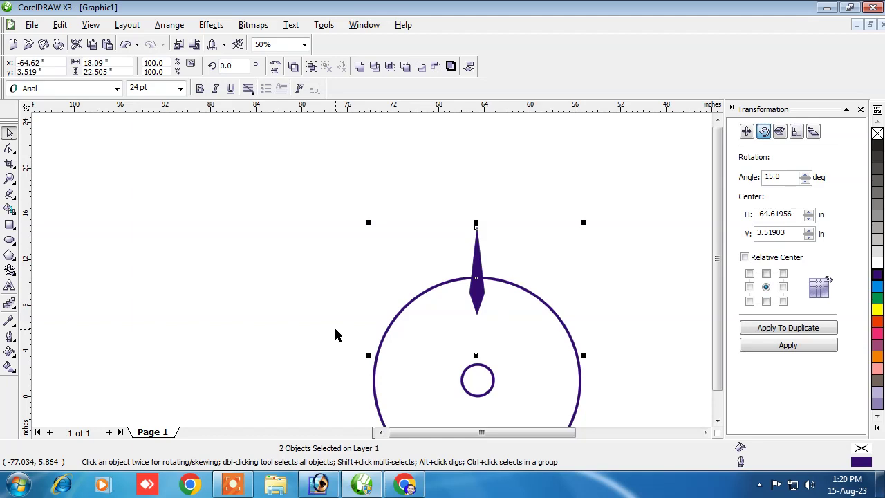
pyautogui.press('t')
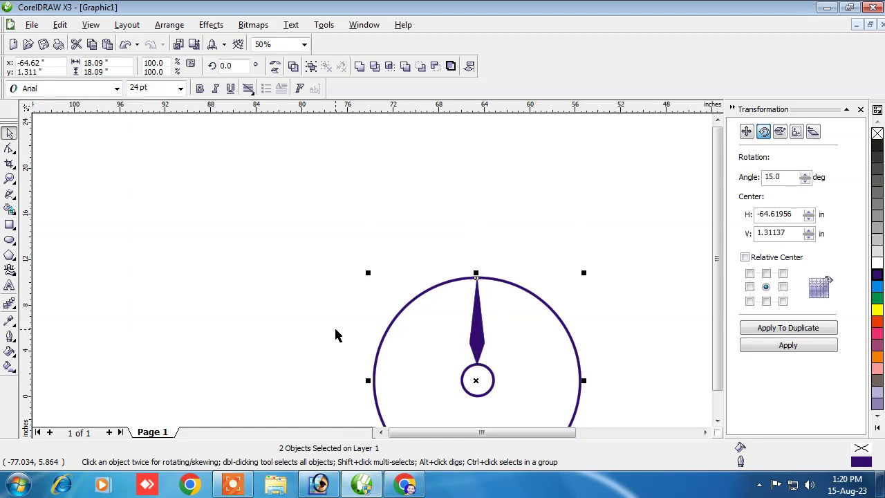
pyautogui.scroll(-2, 375, 274)
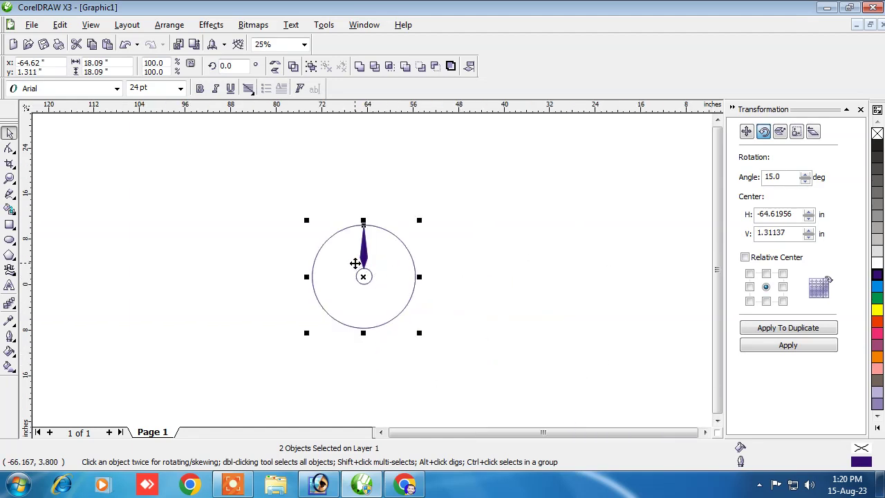
pyautogui.scroll(2, 373, 270)
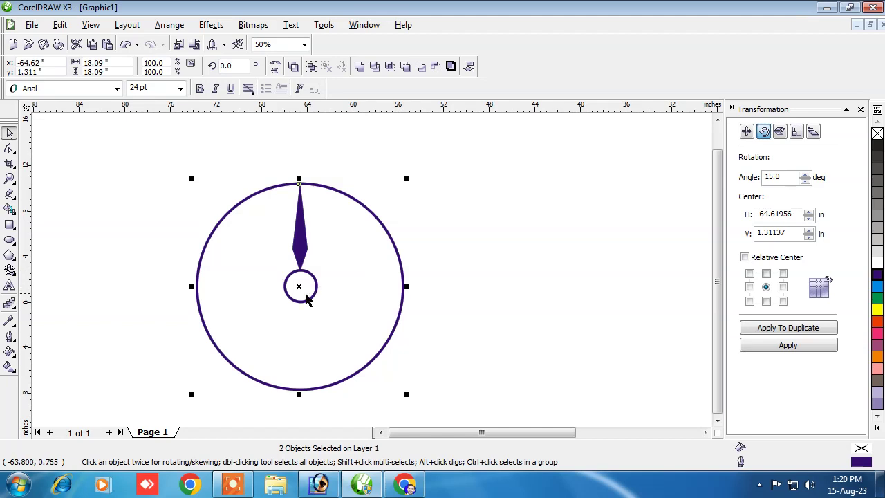
pyautogui.click(166, 216)
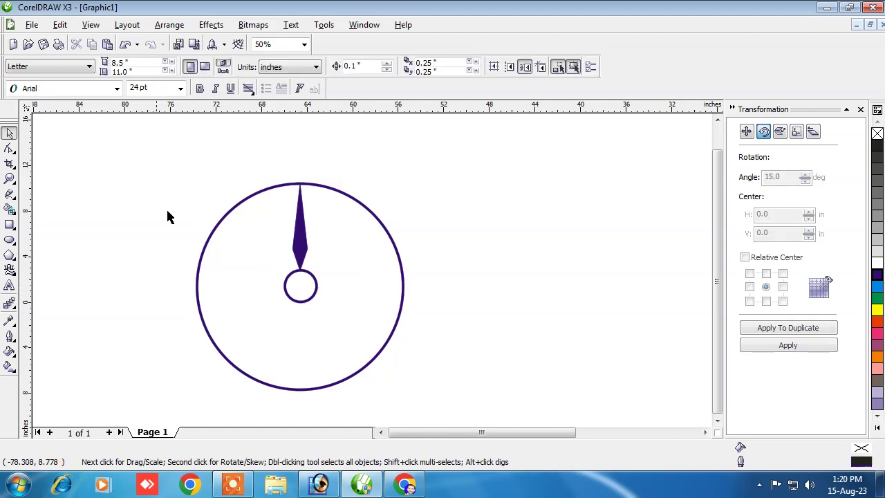
# - Fill the small central circle with blue
pyautogui.click(309, 276)
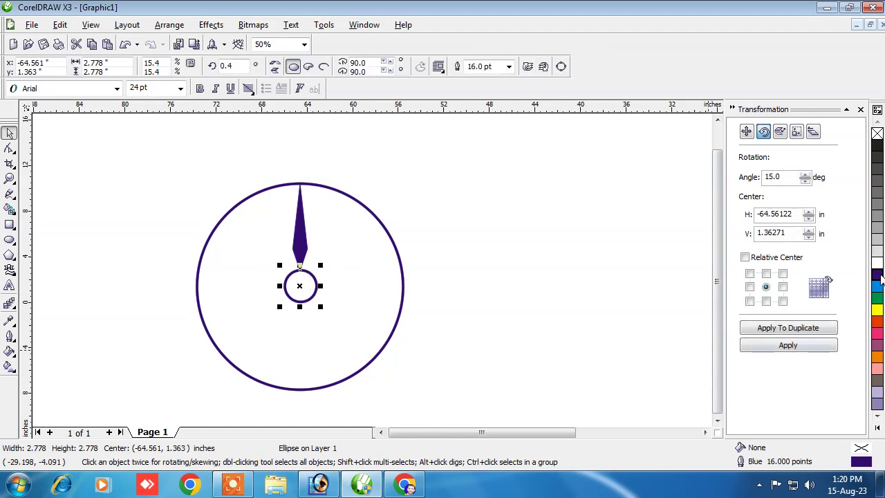
pyautogui.click(877, 274)
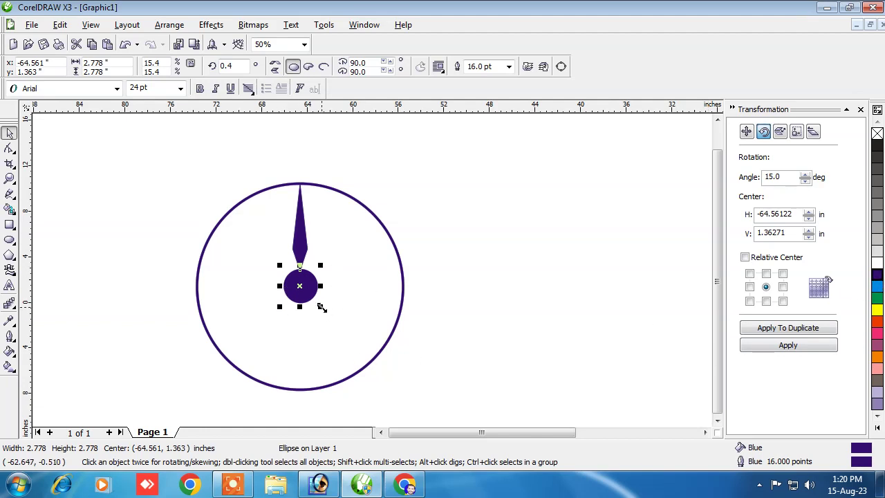
pyautogui.click(142, 230)
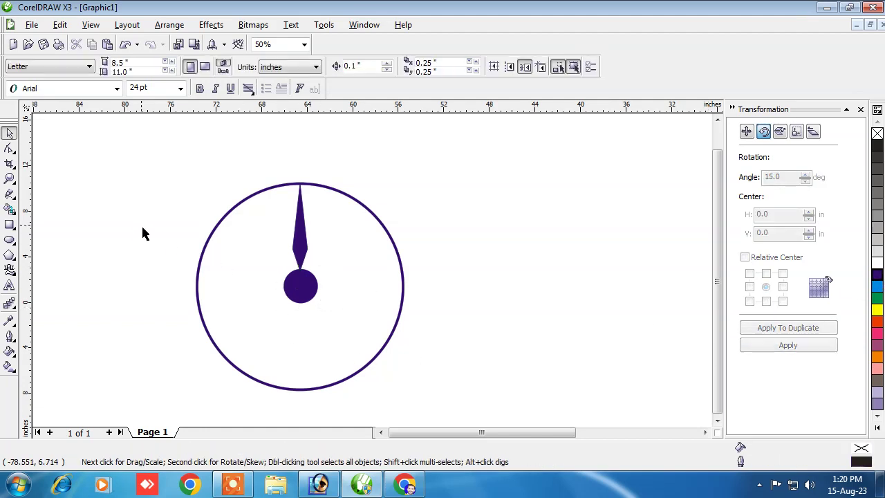
# - Move the kite's rotation centre onto the centre of the small circle
pyautogui.click(299, 234)
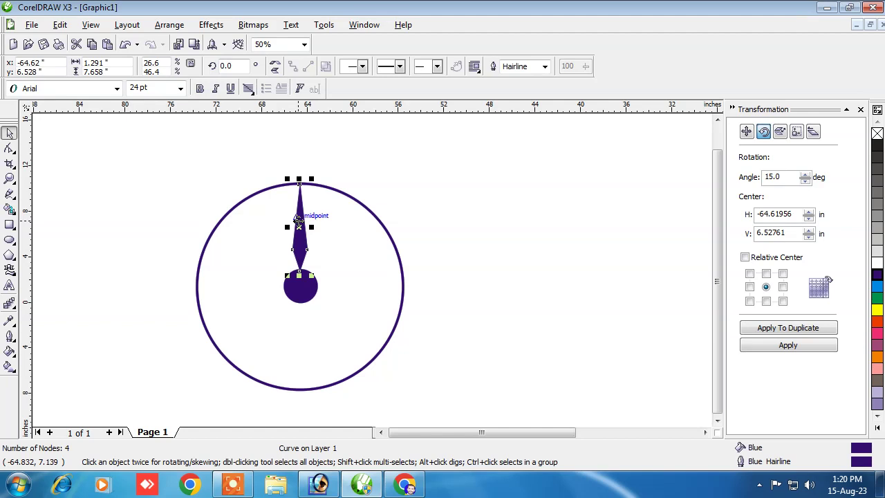
pyautogui.click(298, 222)
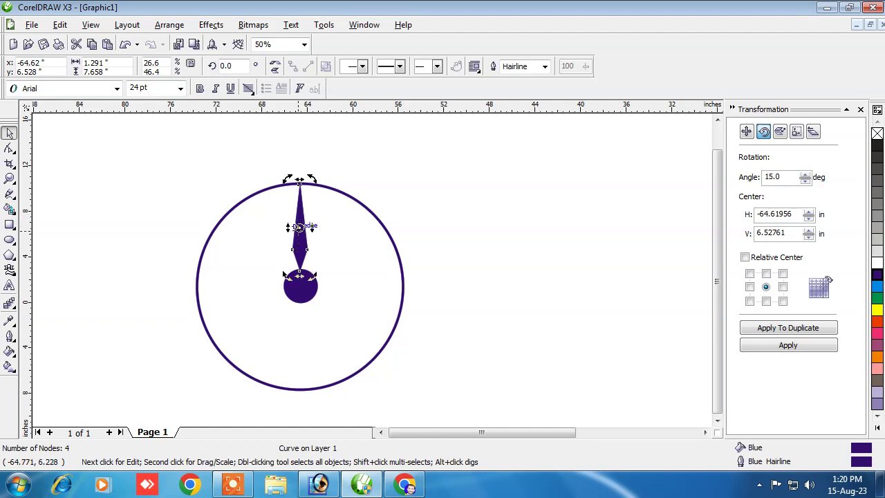
pyautogui.moveTo(299, 228); pyautogui.dragTo(300, 285)
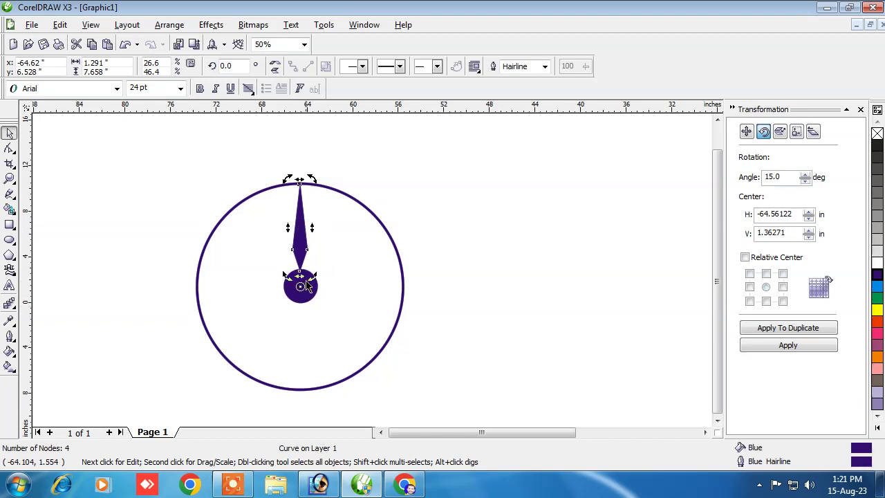
# - Reopen the Rotate transformation settings for the kite and dismiss the driver notification
pyautogui.click(170, 25)
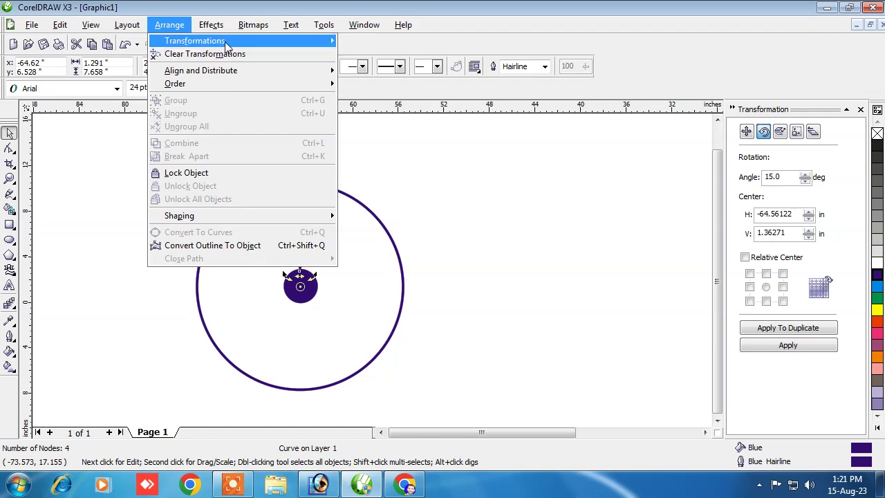
pyautogui.moveTo(297, 40)
pyautogui.click(369, 57)
pyautogui.click(169, 25)
pyautogui.click(228, 54)
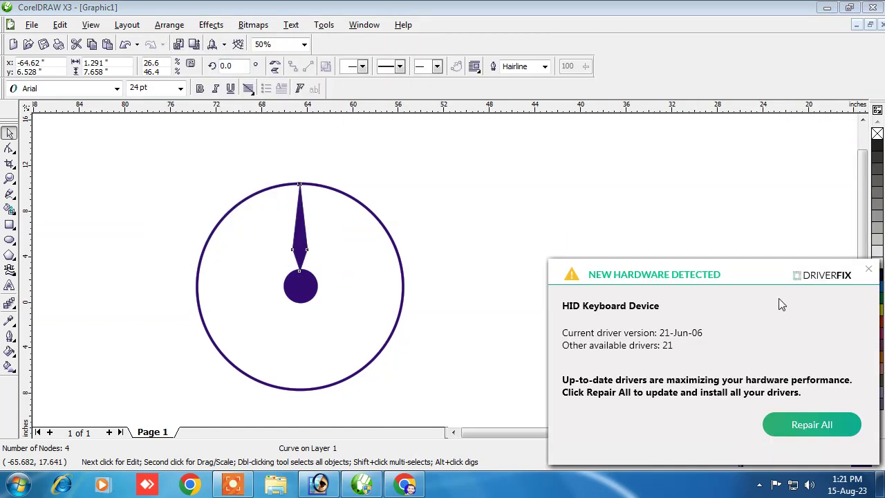
pyautogui.click(869, 270)
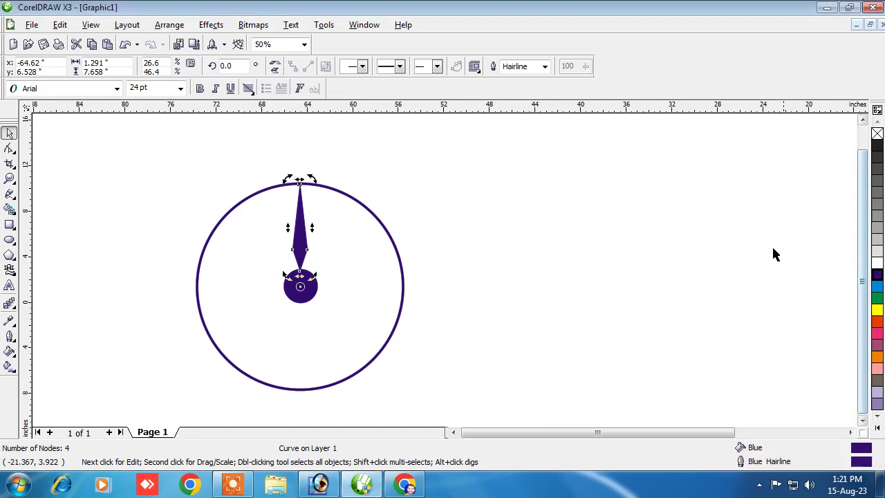
pyautogui.click(169, 25)
pyautogui.moveTo(194, 46)
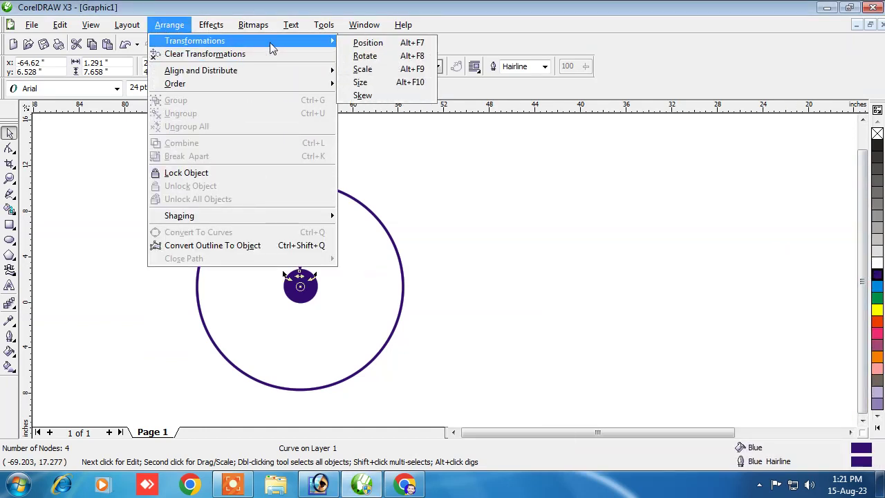
pyautogui.click(356, 56)
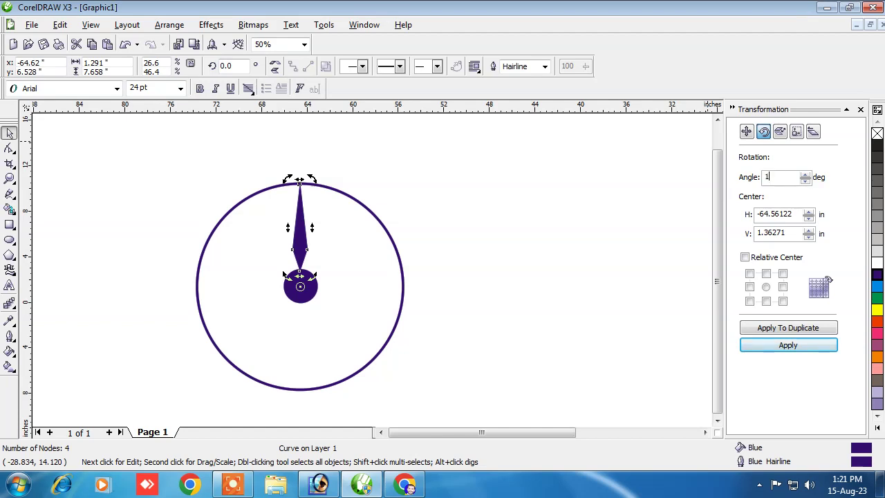
# - Create rotated duplicates of the kite every 15 degrees around the small circle's centre until they complete the full ring of spokes
pyautogui.click(777, 332)
pyautogui.click(777, 330)
pyautogui.click(777, 330)
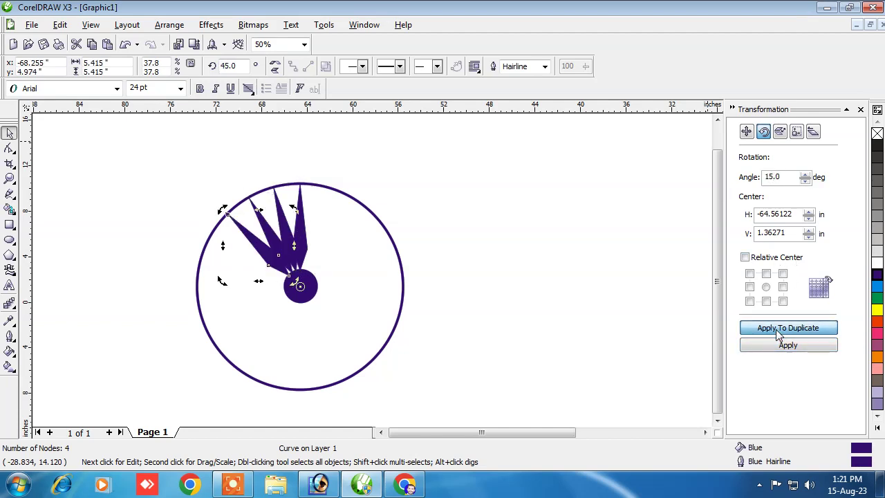
pyautogui.click(776, 329)
pyautogui.click(776, 329)
pyautogui.doubleClick(776, 329)
pyautogui.doubleClick(775, 329)
pyautogui.tripleClick(776, 329)
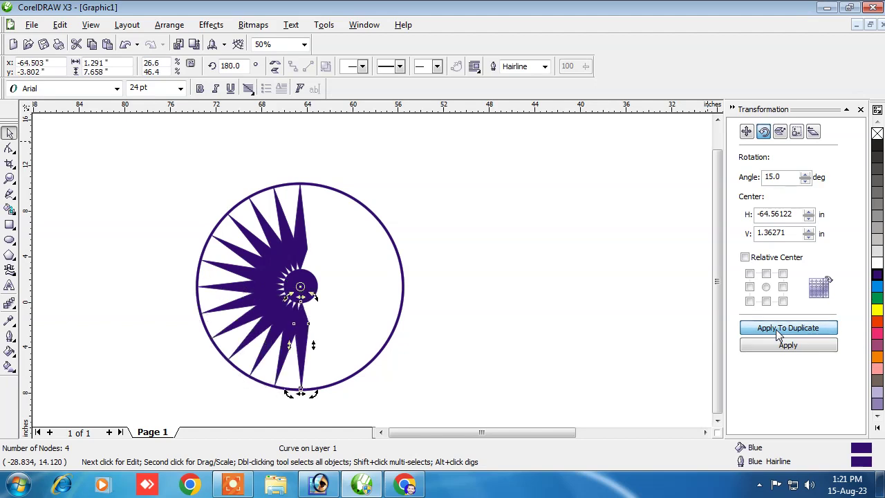
pyautogui.tripleClick(775, 329)
pyautogui.doubleClick(776, 329)
pyautogui.tripleClick(776, 329)
pyautogui.doubleClick(775, 329)
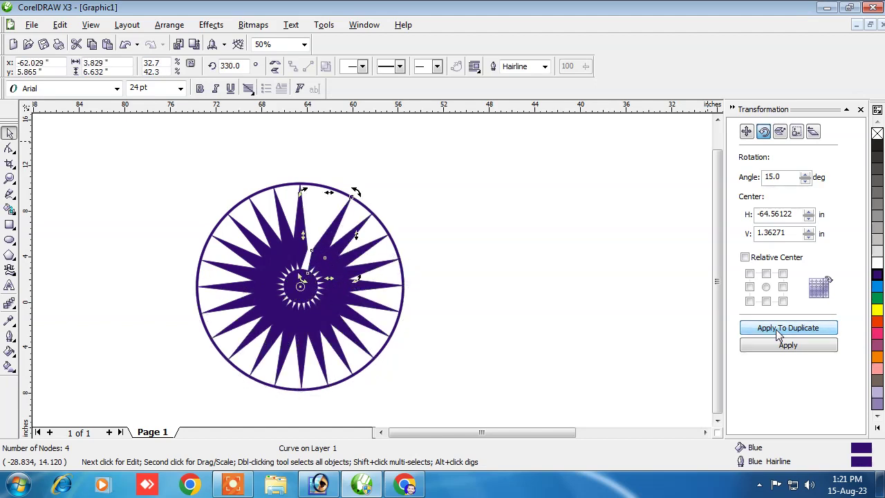
pyautogui.click(775, 329)
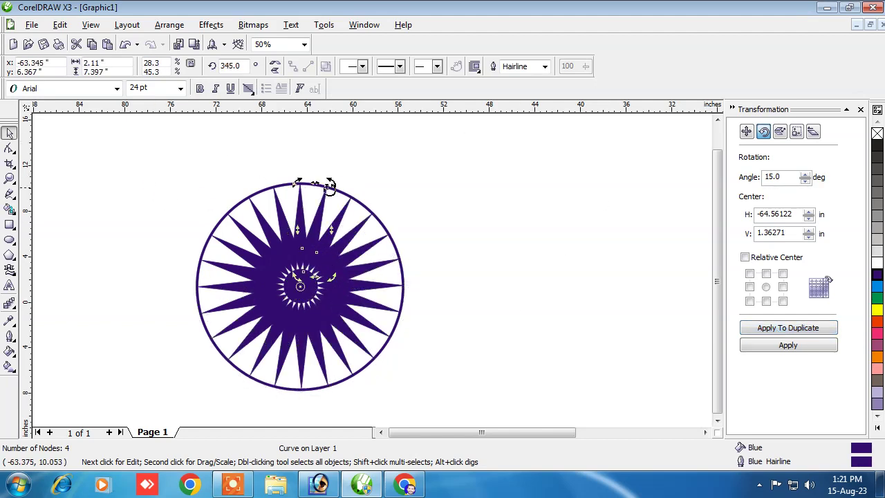
pyautogui.click(97, 196)
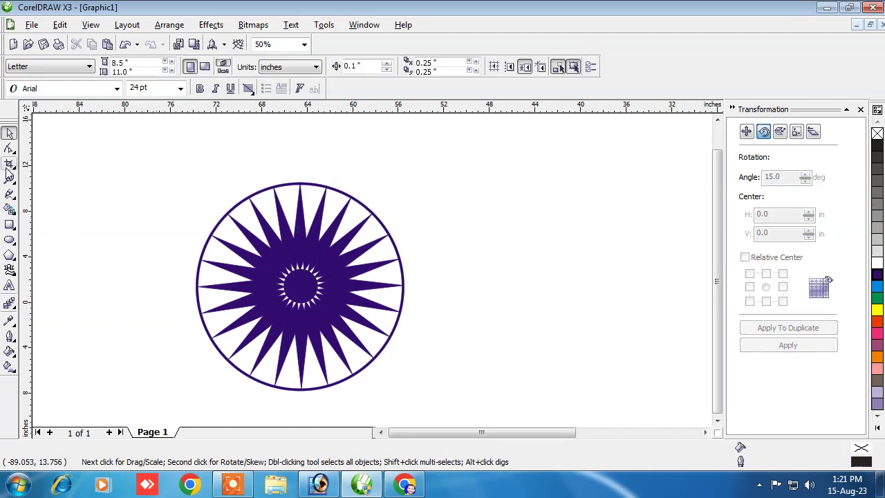
# - Draw a small circle about 1.64 inches across beside the wheel and give it a blue fill and outline
pyautogui.click(10, 240)
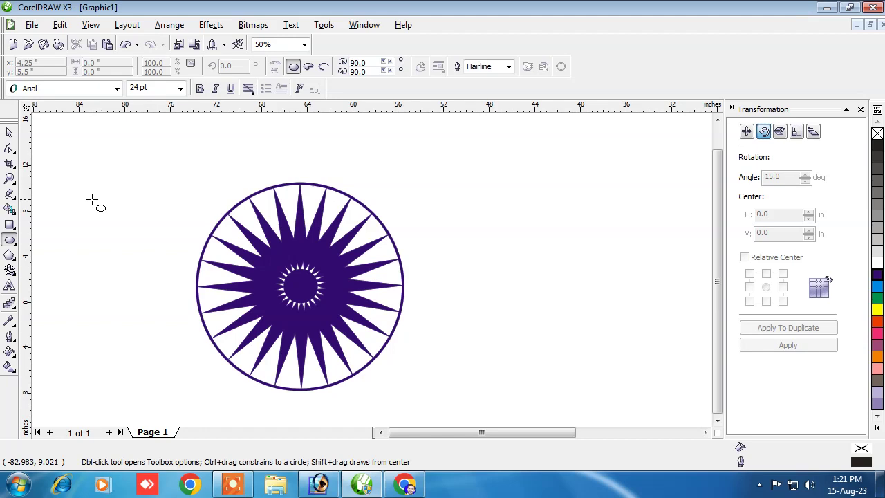
pyautogui.moveTo(93, 176); pyautogui.dragTo(115, 201)
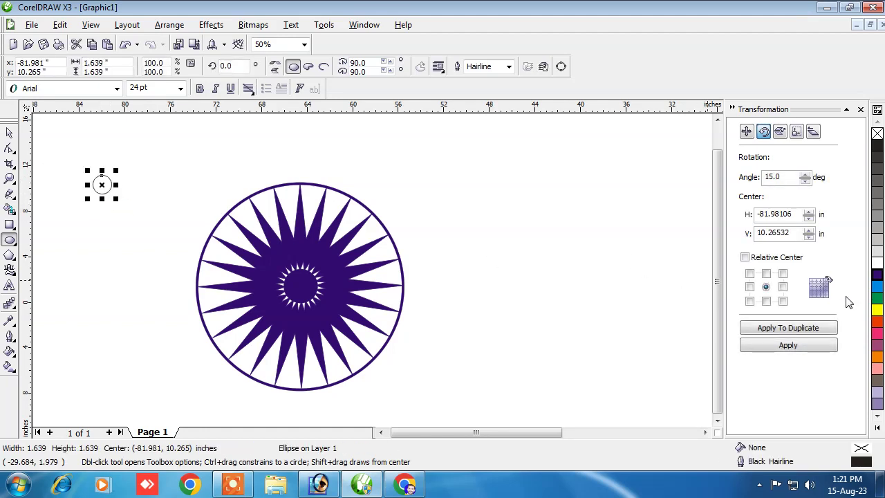
pyautogui.click(877, 277)
pyautogui.rightClick(877, 276)
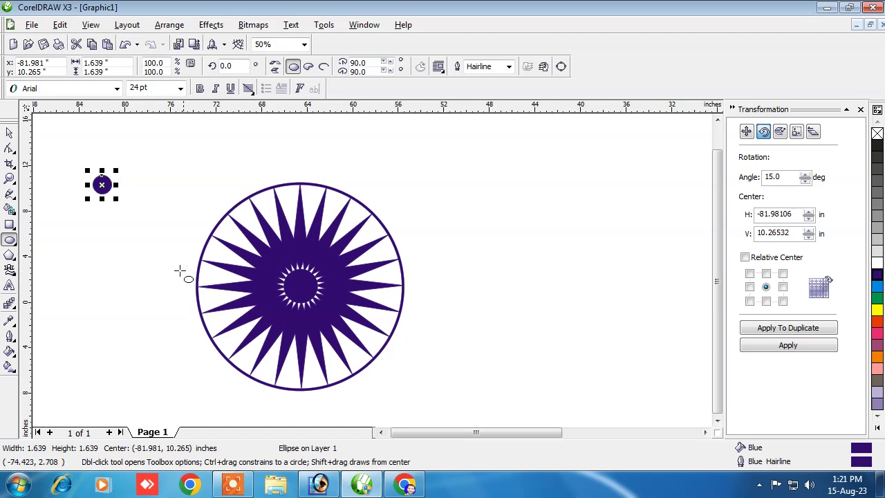
# - Place the small circle between two spoke tips just inside the rim and shrink it to about 1.28 inches across
pyautogui.click(10, 132)
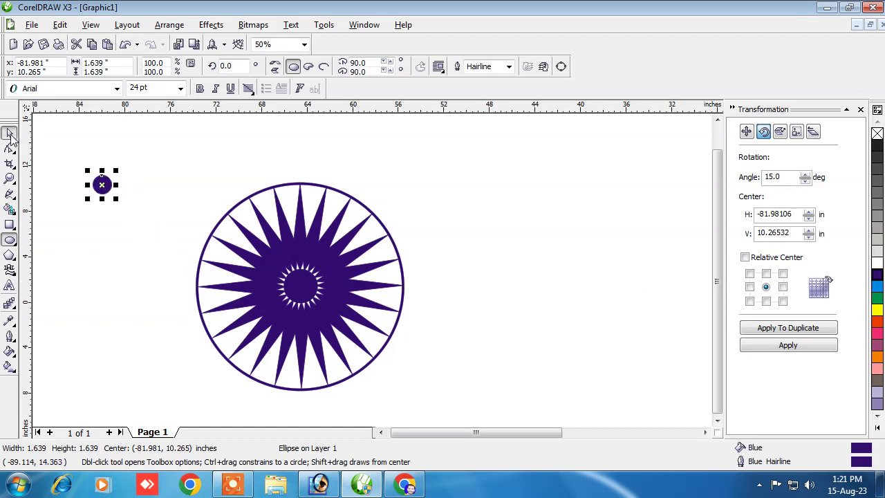
pyautogui.moveTo(103, 184); pyautogui.dragTo(223, 223)
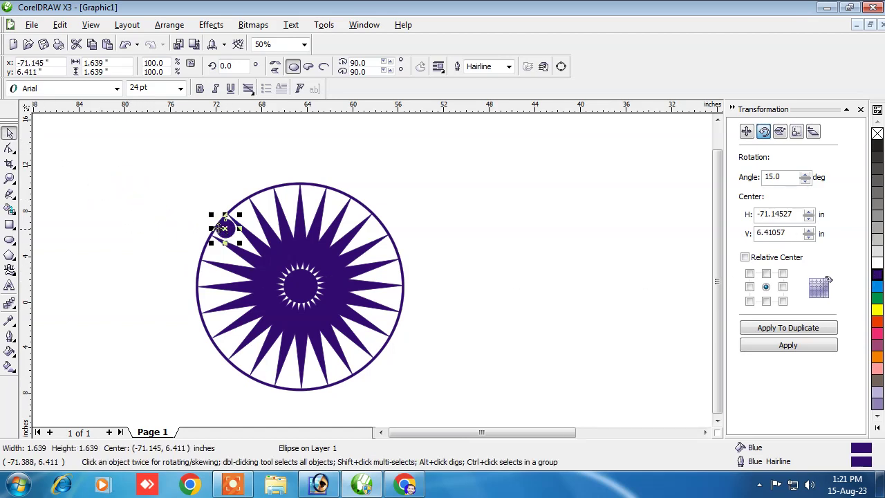
pyautogui.scroll(3, 224, 225)
pyautogui.moveTo(372, 269); pyautogui.dragTo(382, 281)
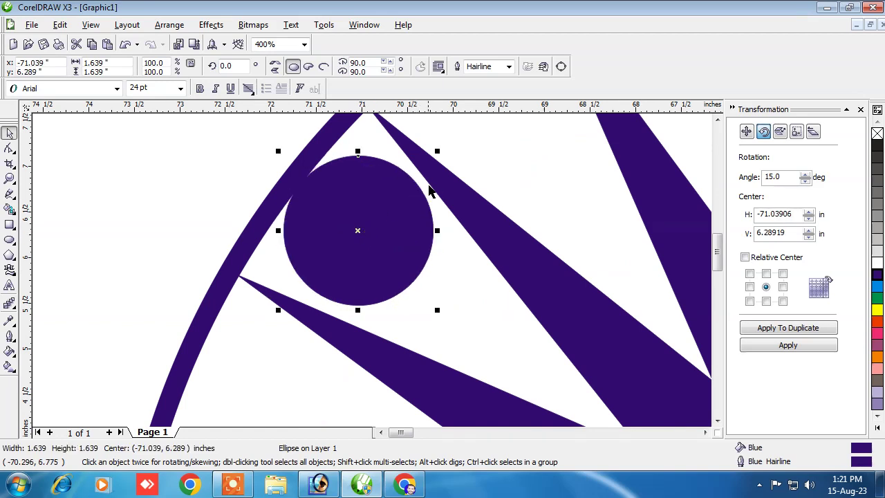
pyautogui.moveTo(440, 149); pyautogui.dragTo(424, 167)
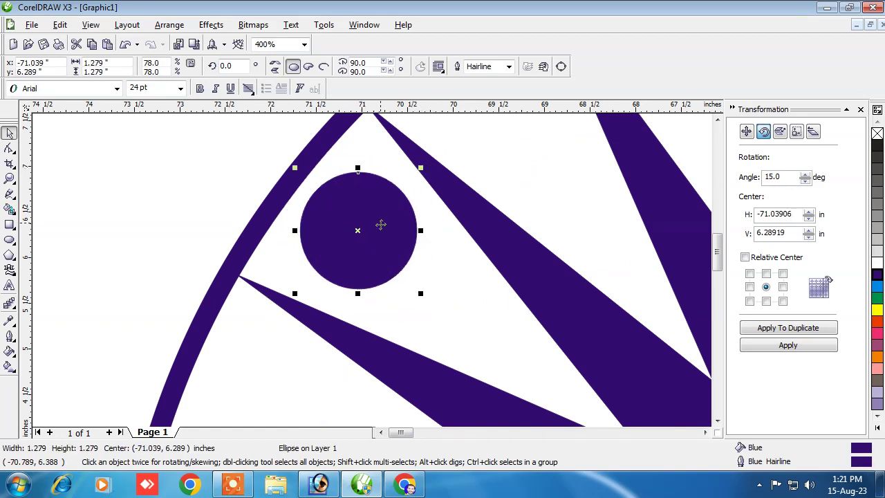
pyautogui.scroll(-3, 400, 314)
pyautogui.scroll(1, 405, 311)
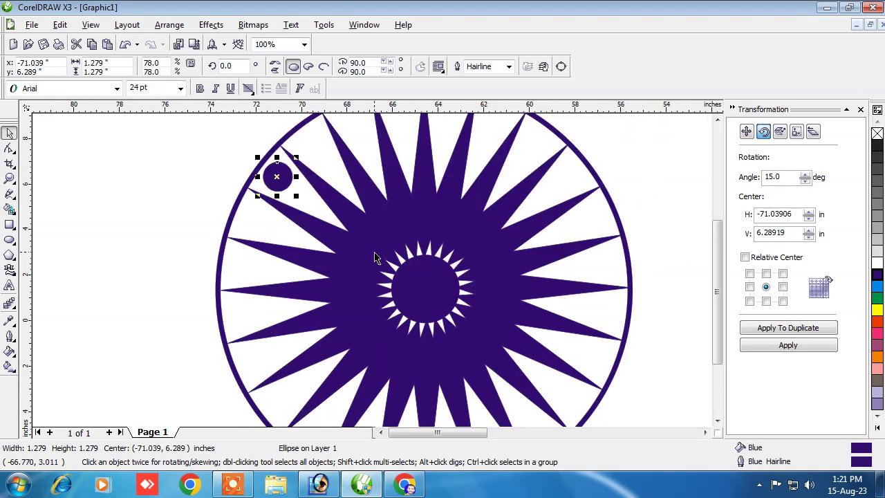
# - Move the small dot's rotation centre onto the centre of the wheel
pyautogui.click(211, 187)
pyautogui.click(276, 174)
pyautogui.click(278, 178)
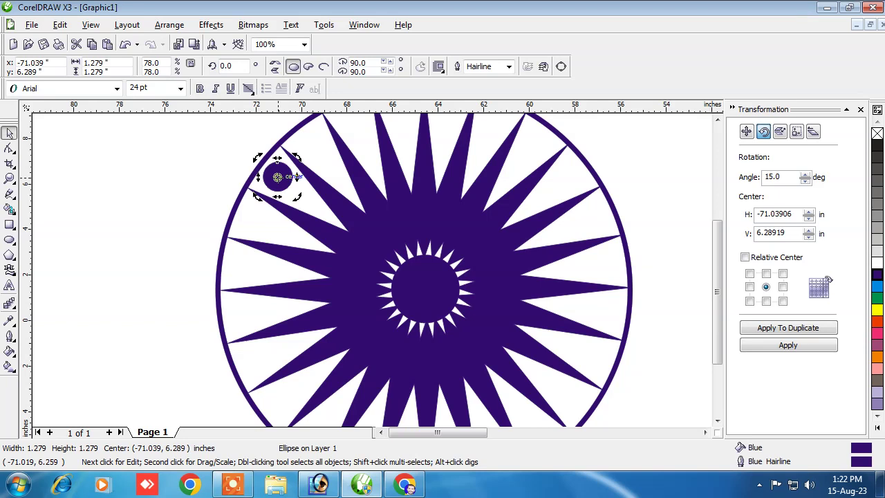
pyautogui.moveTo(330, 224); pyautogui.dragTo(409, 287)
pyautogui.moveTo(425, 289); pyautogui.dragTo(425, 288)
pyautogui.scroll(-2, 373, 275)
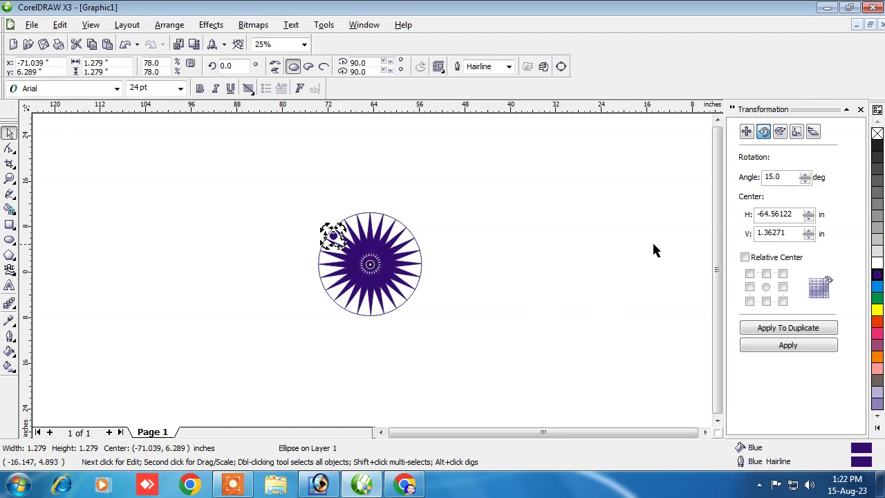
# - Create rotated duplicates of the dot every 15 degrees around the wheel's centre until every gap between spokes is filled
pyautogui.click(774, 330)
pyautogui.click(775, 333)
pyautogui.click(775, 333)
pyautogui.click(776, 333)
pyautogui.click(776, 333)
pyautogui.click(776, 333)
pyautogui.click(775, 333)
pyautogui.click(776, 334)
pyautogui.click(775, 334)
pyautogui.click(776, 334)
pyautogui.click(776, 334)
pyautogui.click(776, 333)
pyautogui.click(775, 333)
pyautogui.click(776, 333)
pyautogui.click(776, 333)
pyautogui.click(776, 333)
pyautogui.click(775, 333)
pyautogui.click(775, 333)
pyautogui.click(775, 333)
pyautogui.click(775, 334)
pyautogui.click(776, 333)
pyautogui.click(775, 333)
pyautogui.click(776, 333)
pyautogui.click(173, 207)
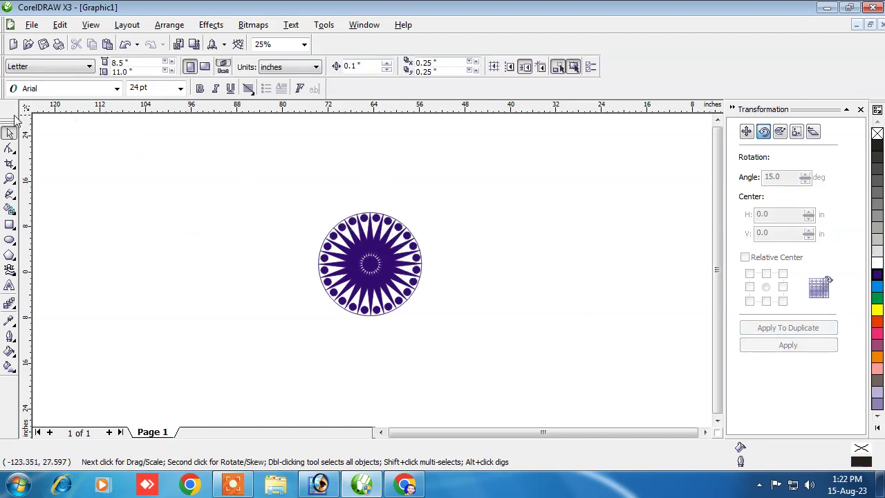
# - Group all the wheel's objects and move the group aside to free up drawing space
pyautogui.press('Tab')
pyautogui.moveTo(248, 178); pyautogui.dragTo(449, 326)
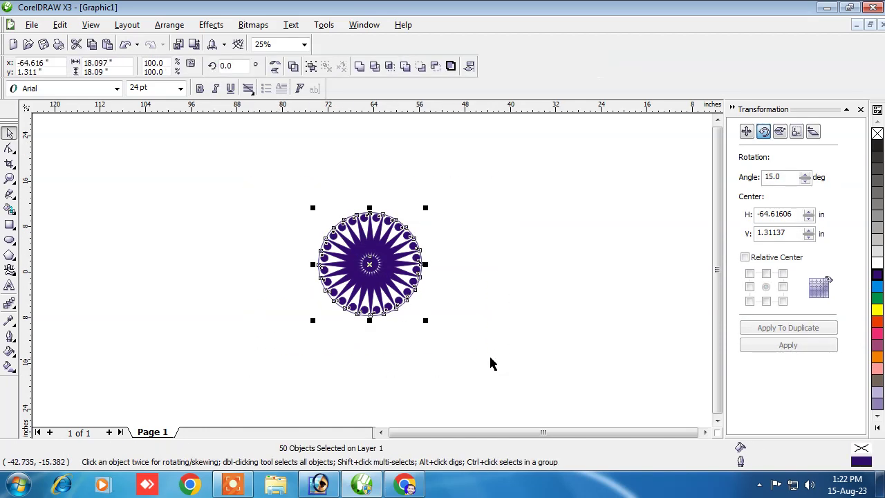
pyautogui.click(169, 25)
pyautogui.click(183, 108)
pyautogui.moveTo(373, 270); pyautogui.dragTo(513, 302)
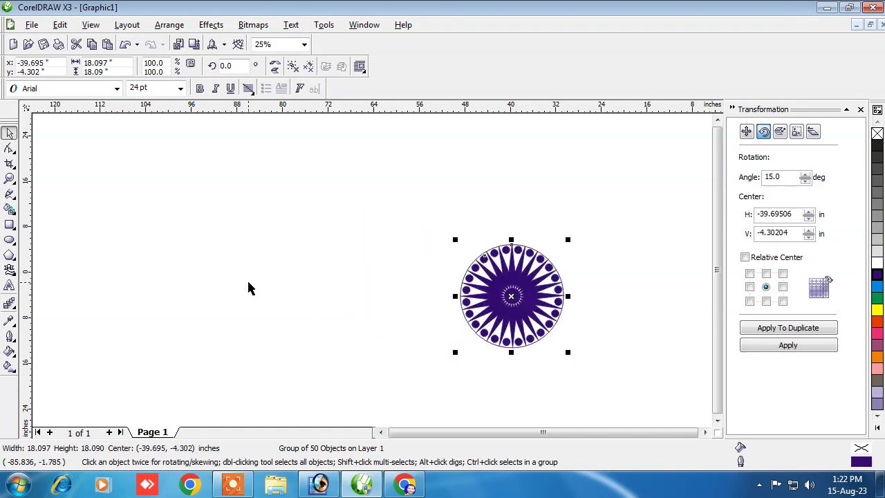
# - Draw a wavy banner perfect shape about 46.6 by 21.2 inches in the empty area beside the wheel
pyautogui.click(12, 272)
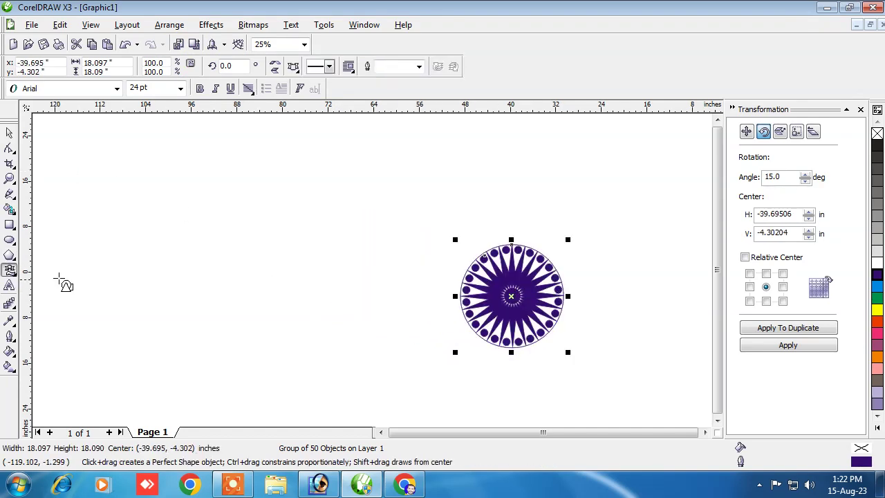
pyautogui.click(293, 67)
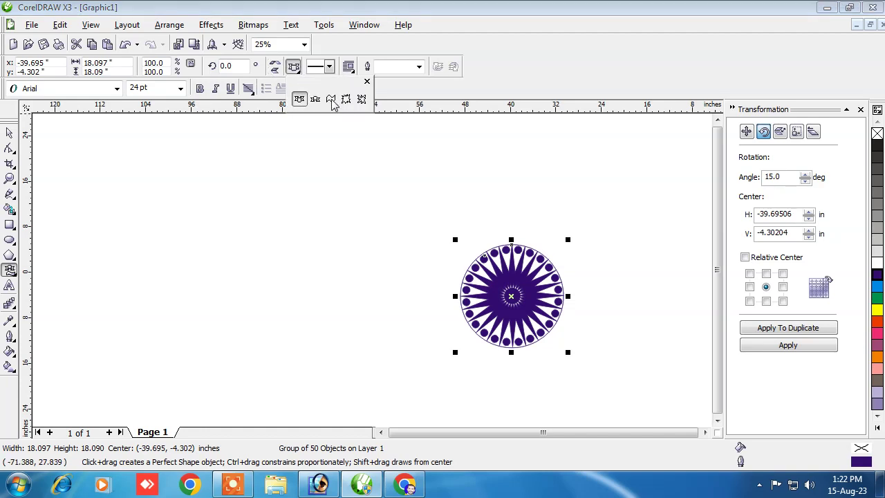
pyautogui.click(332, 100)
pyautogui.moveTo(120, 149); pyautogui.dragTo(386, 270)
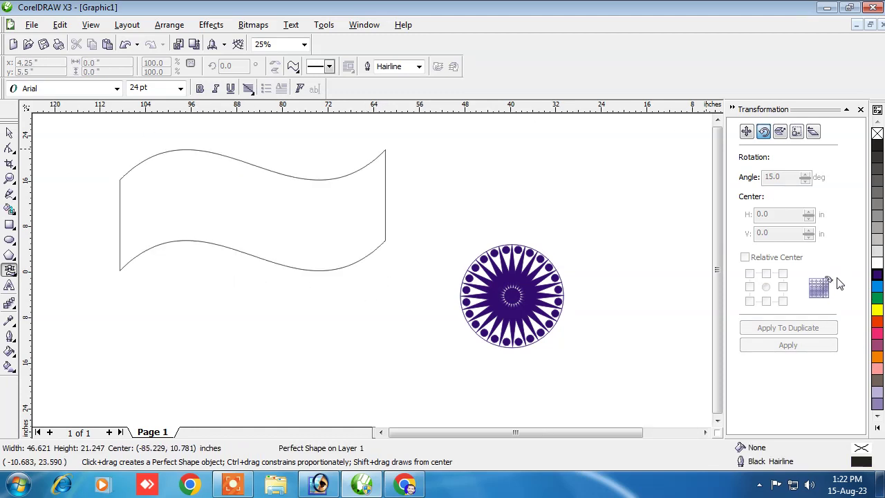
# - Give the wavy banner a red fill and a red outline
pyautogui.click(876, 275)
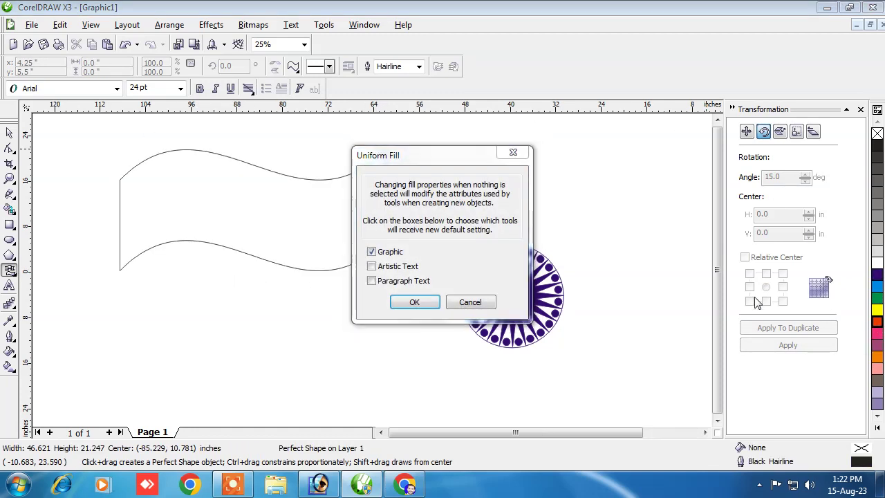
pyautogui.click(513, 153)
pyautogui.press('space')
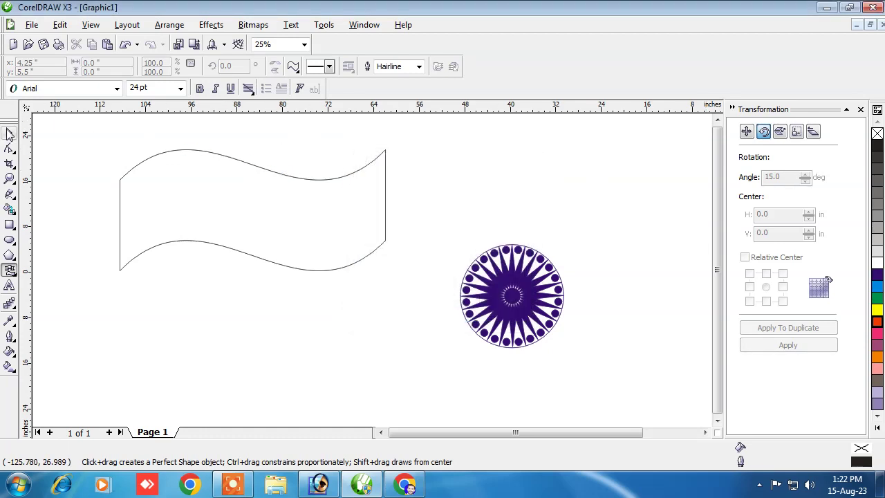
pyautogui.click(227, 160)
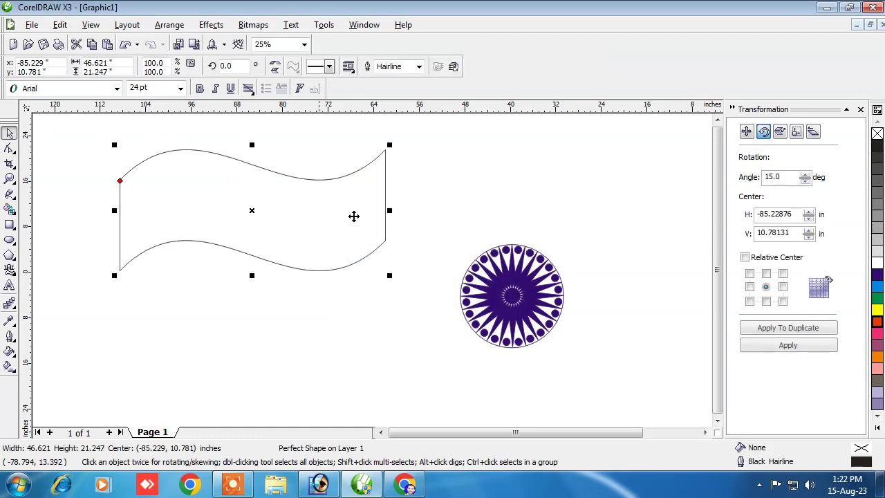
pyautogui.click(878, 322)
pyautogui.rightClick(877, 322)
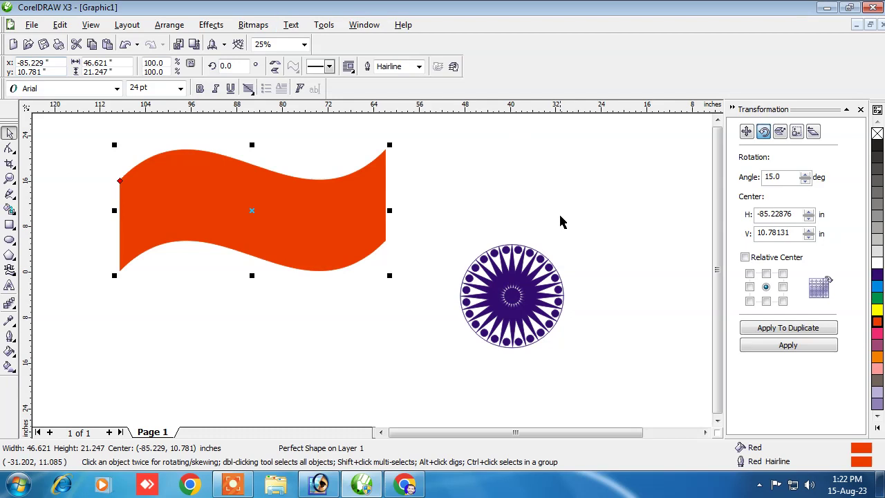
# - Duplicate the red banner straight below the original and recolour the copy's fill and outline green
pyautogui.moveTo(330, 202); pyautogui.dragTo(328, 360)
pyautogui.rightClick(328, 360)
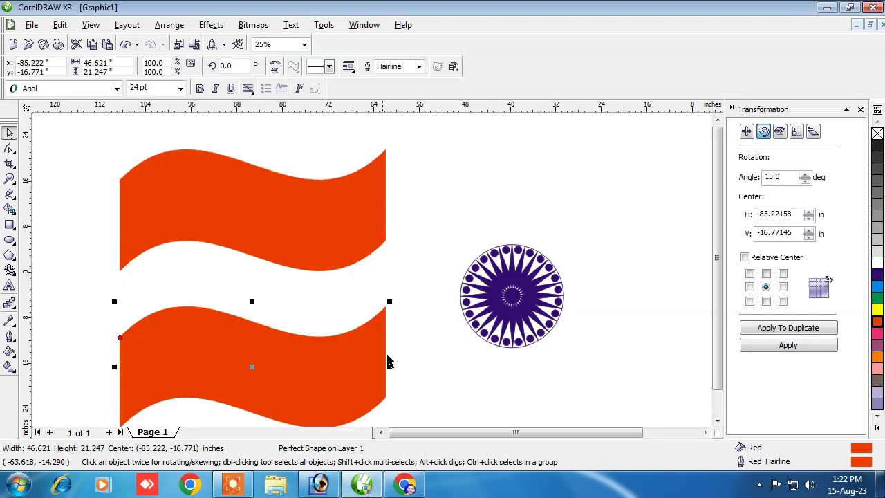
pyautogui.click(877, 299)
pyautogui.rightClick(877, 299)
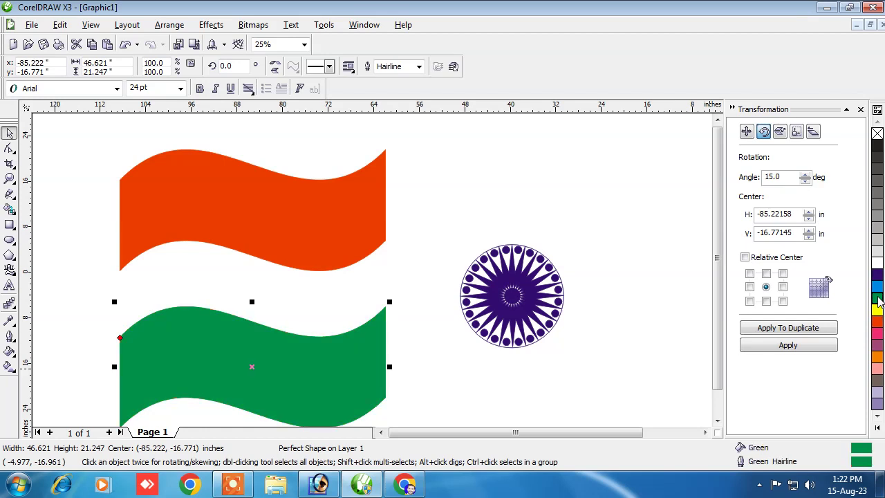
# - Shift the red and green banners upward, leaving a white band between them
pyautogui.moveTo(238, 229); pyautogui.dragTo(234, 205)
pyautogui.moveTo(235, 356); pyautogui.dragTo(236, 339)
pyautogui.click(486, 215)
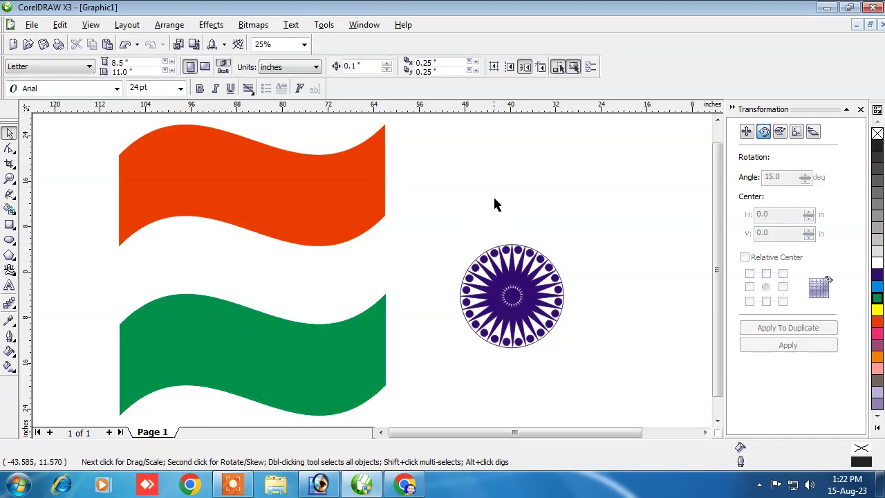
# - Scale the wheel group down to about 10.4 inches across and place it in the middle of the white band
pyautogui.click(516, 293)
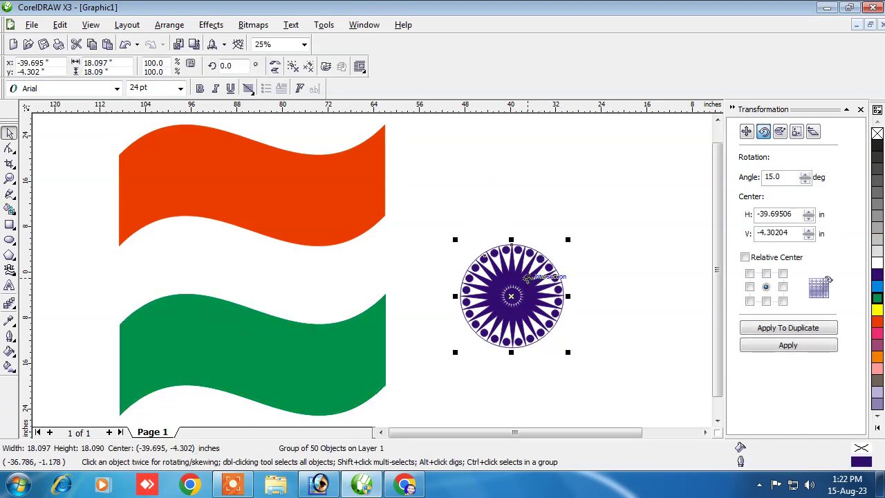
pyautogui.moveTo(569, 240); pyautogui.dragTo(546, 261)
pyautogui.moveTo(509, 297); pyautogui.dragTo(262, 272)
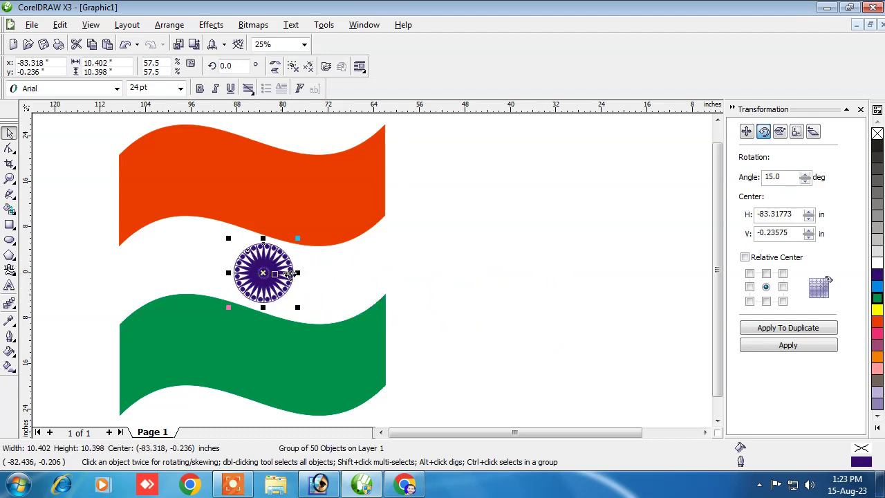
pyautogui.press('Escape')
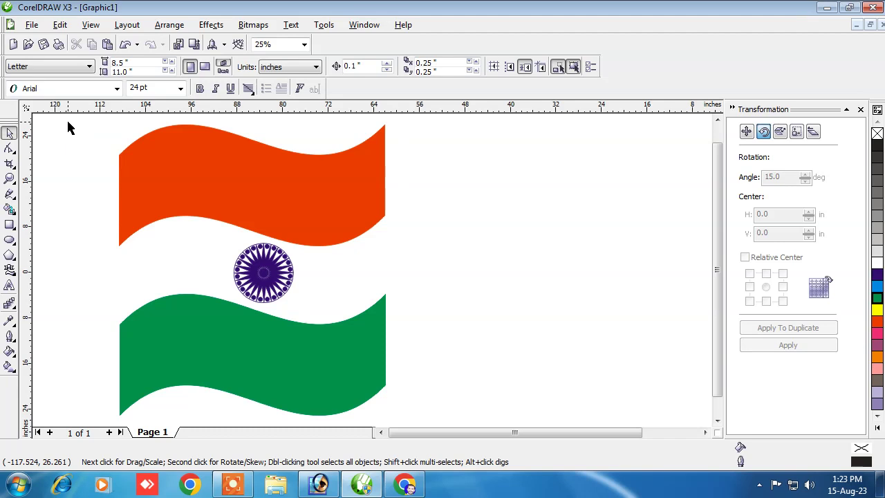
# - Group the two banners with the wheel and move the finished flag toward the middle of the view
pyautogui.moveTo(458, 427); pyautogui.dragTo(453, 366)
pyautogui.click(173, 26)
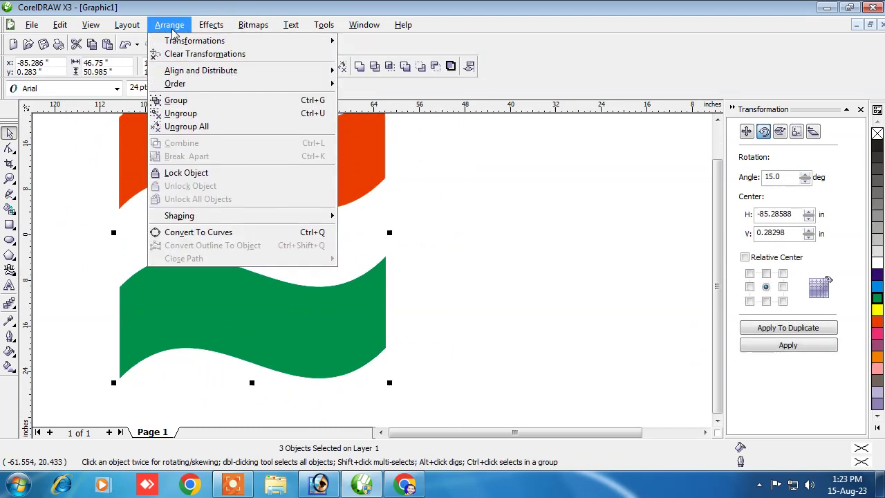
pyautogui.click(183, 104)
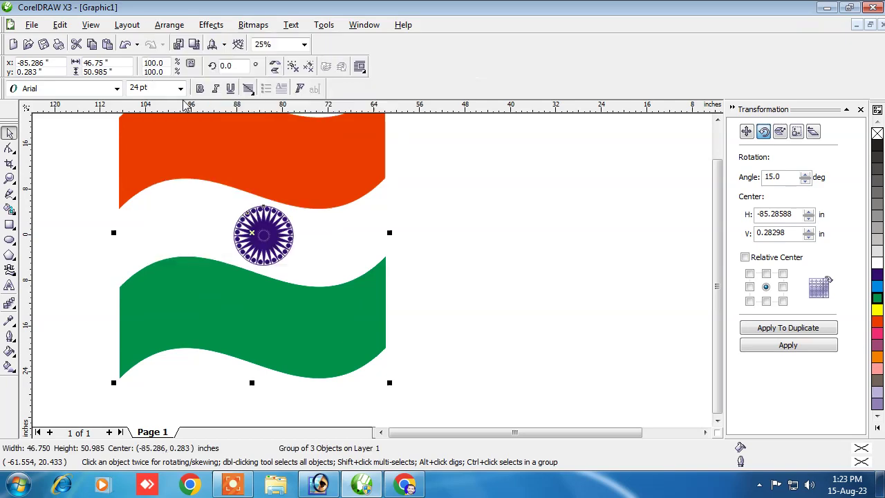
pyautogui.moveTo(334, 178); pyautogui.dragTo(444, 209)
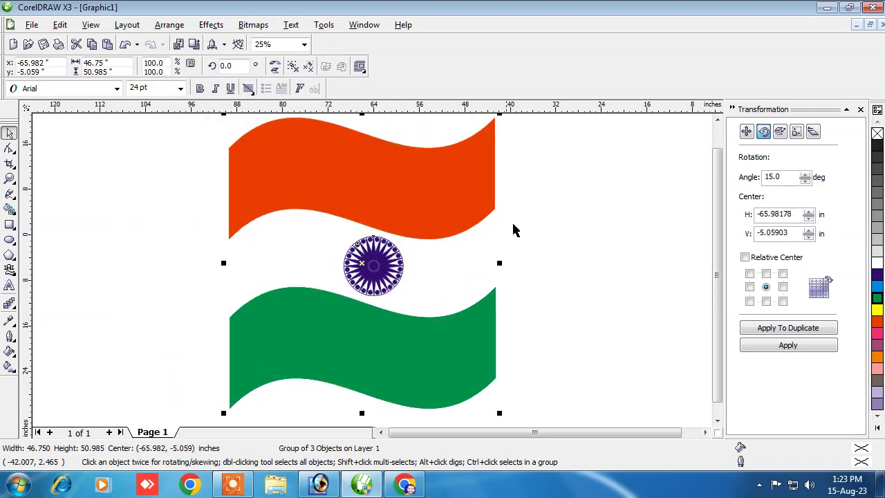
pyautogui.click(201, 222)
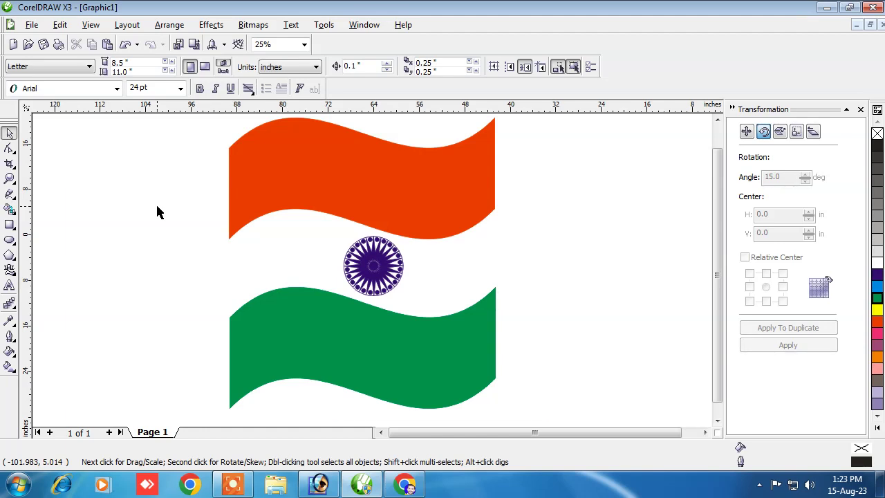
pyautogui.scroll(1, 55, 174)
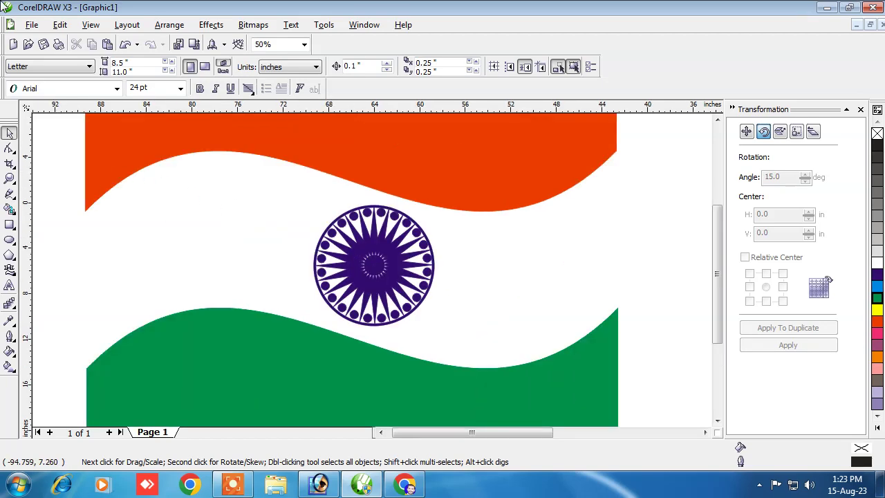
pyautogui.scroll(-2, 368, 253)
pyautogui.scroll(4, 373, 284)
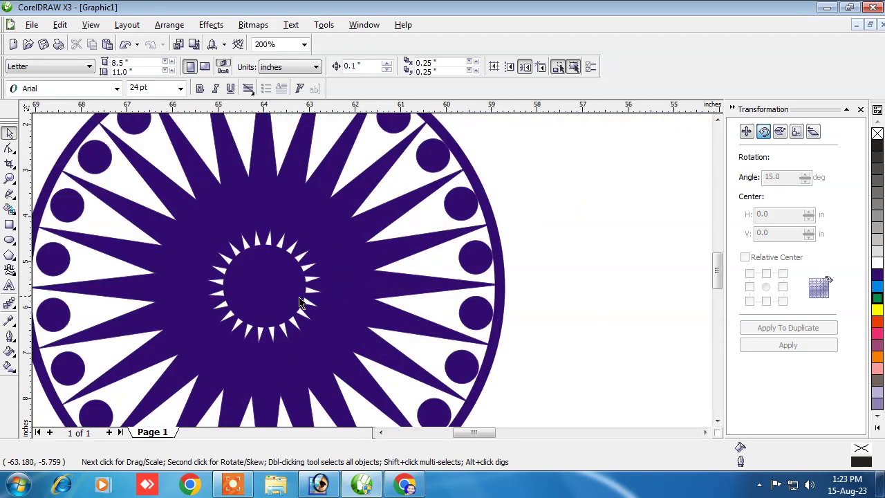
pyautogui.scroll(-1, 366, 280)
pyautogui.scroll(-1, 359, 280)
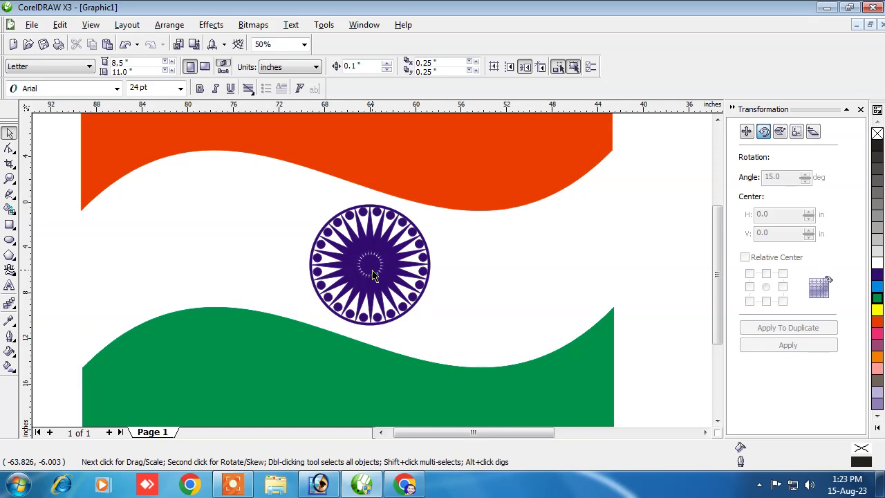